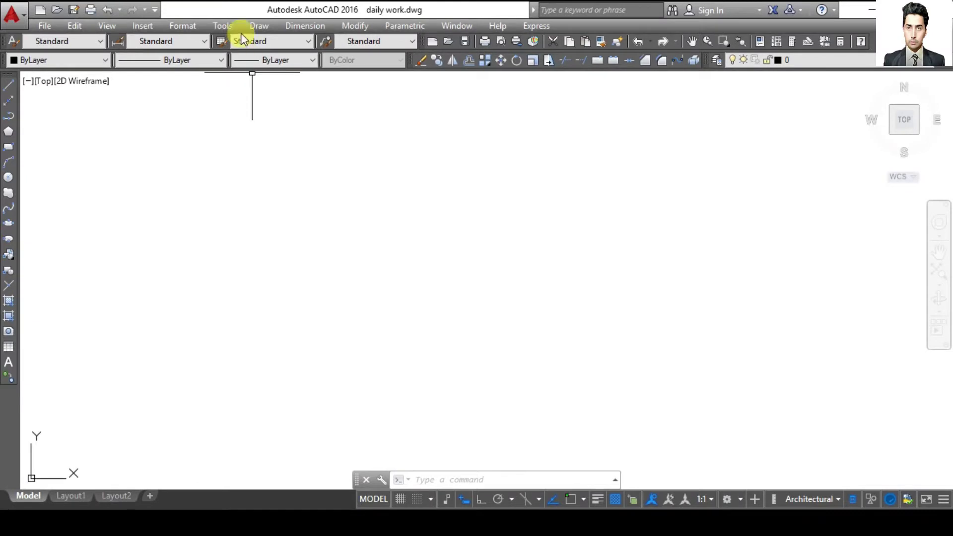
Start Draw > Boundary with Object type left as Region and begin picking an internal point
left_click(262, 27)
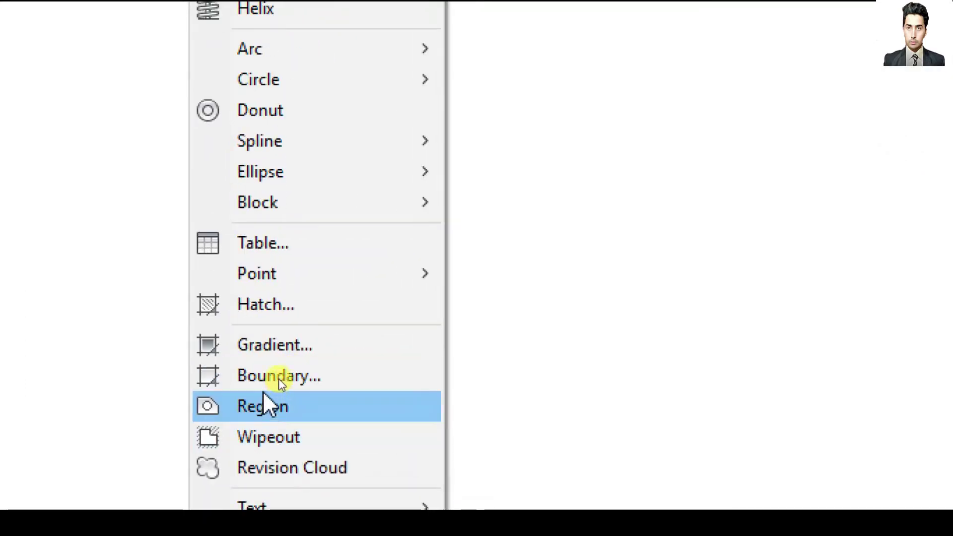
left_click(278, 377)
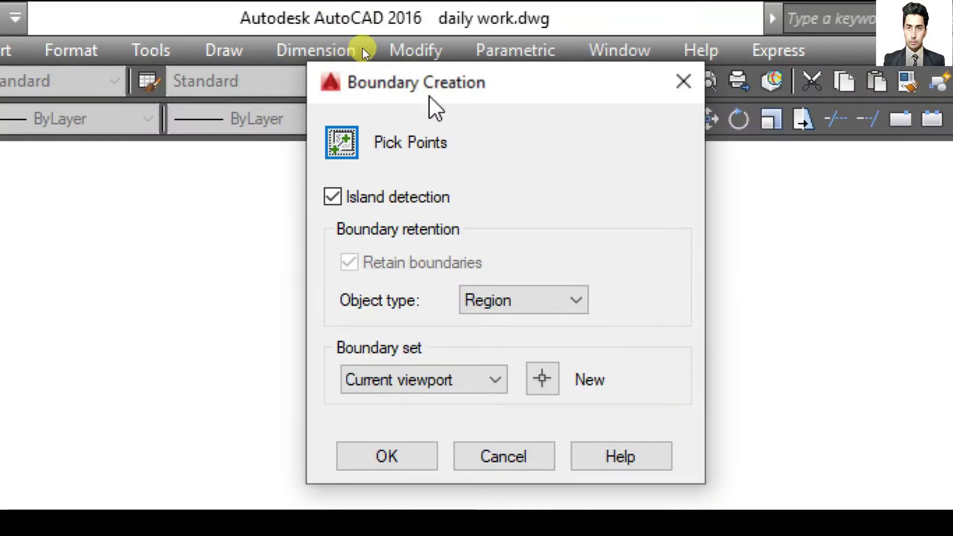
left_click(350, 137)
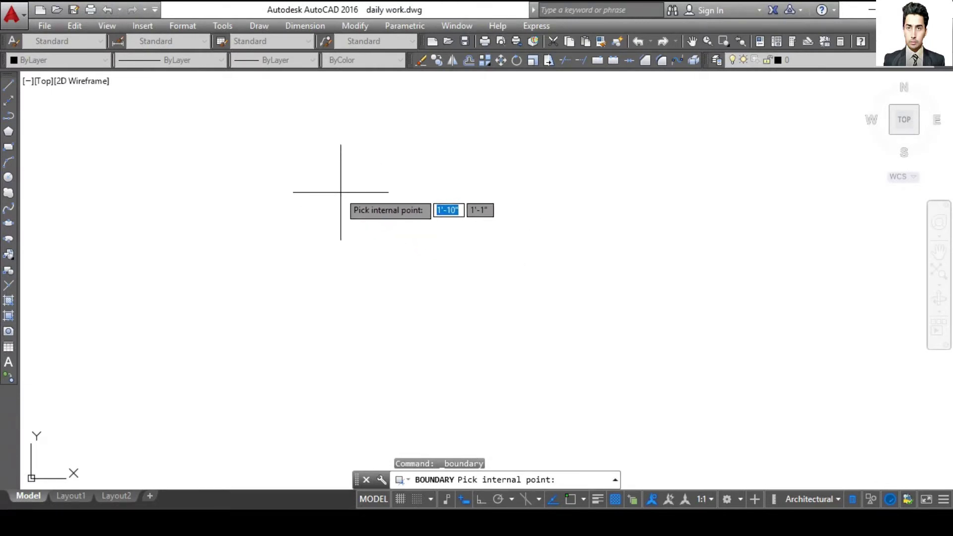
Dismiss the boundary-not-found error from the empty-drawing pick and reopen the Boundary Creation dialog
left_click(311, 241)
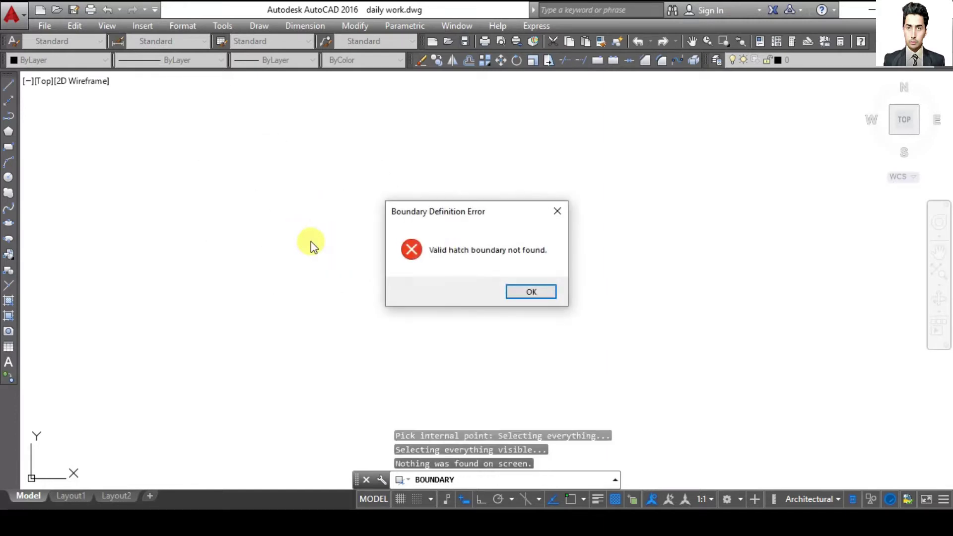
left_click(558, 212)
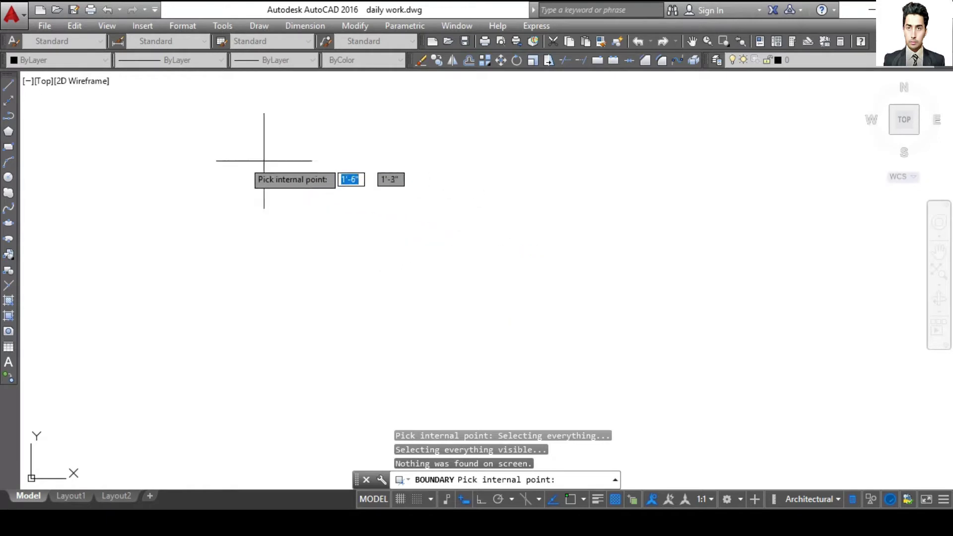
left_click(270, 27)
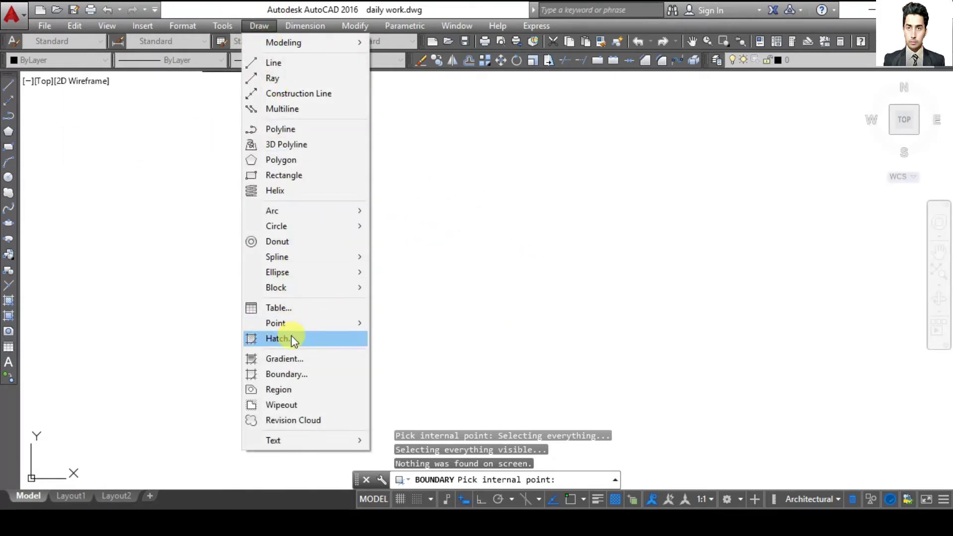
left_click(286, 374)
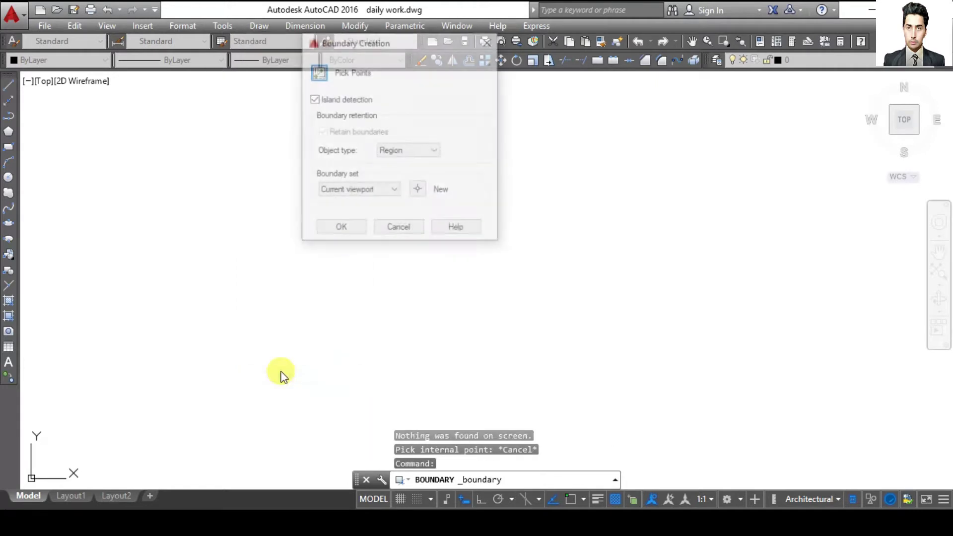
Switch the boundary Object type to Polyline and resume picking an internal point
left_click(399, 154)
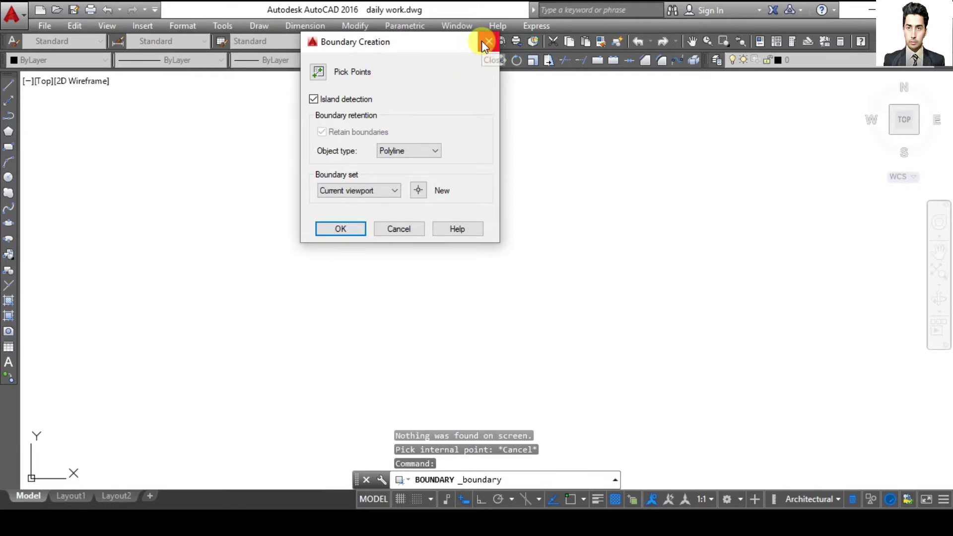
left_click(340, 229)
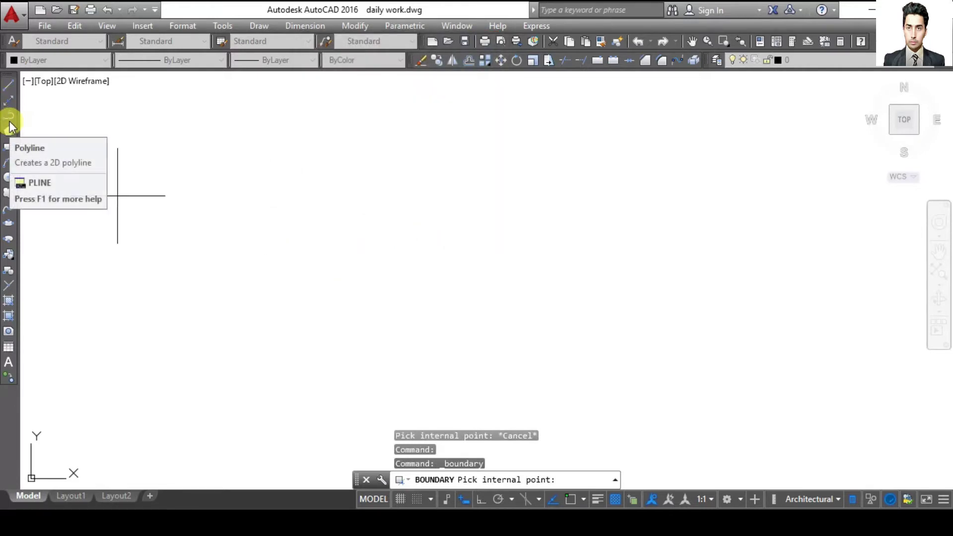
Draw the first triangular polyline on the left, ending near its start point
left_click(9, 117)
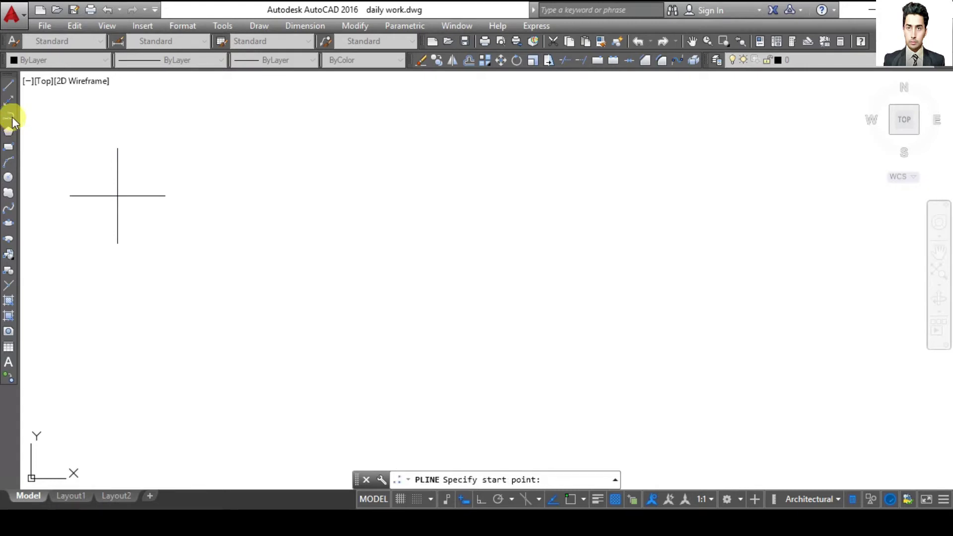
left_click(301, 218)
left_click(471, 341)
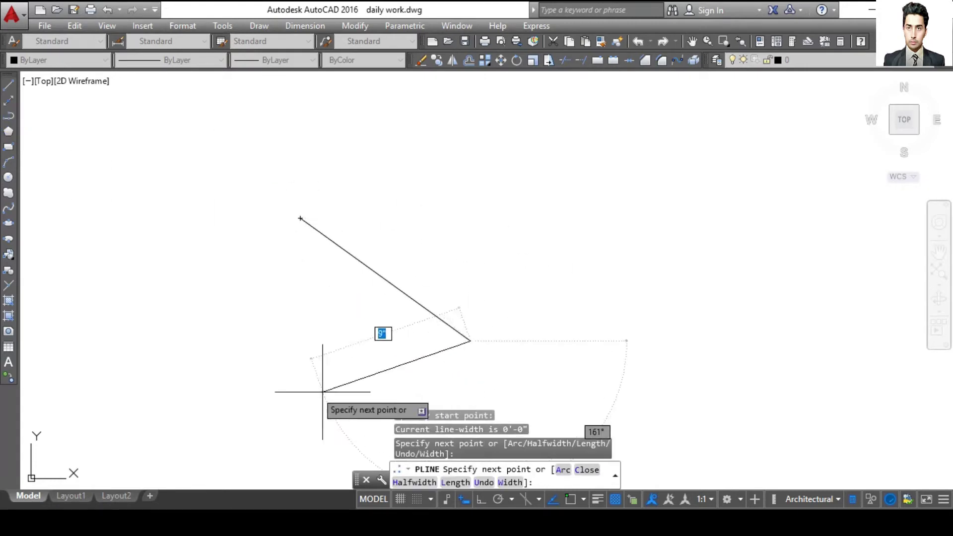
left_click(228, 358)
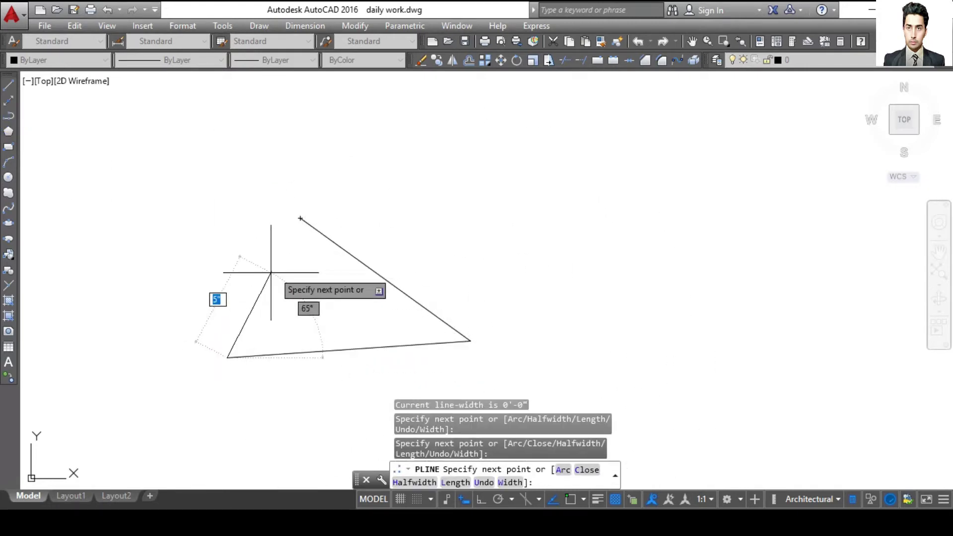
left_click(295, 232)
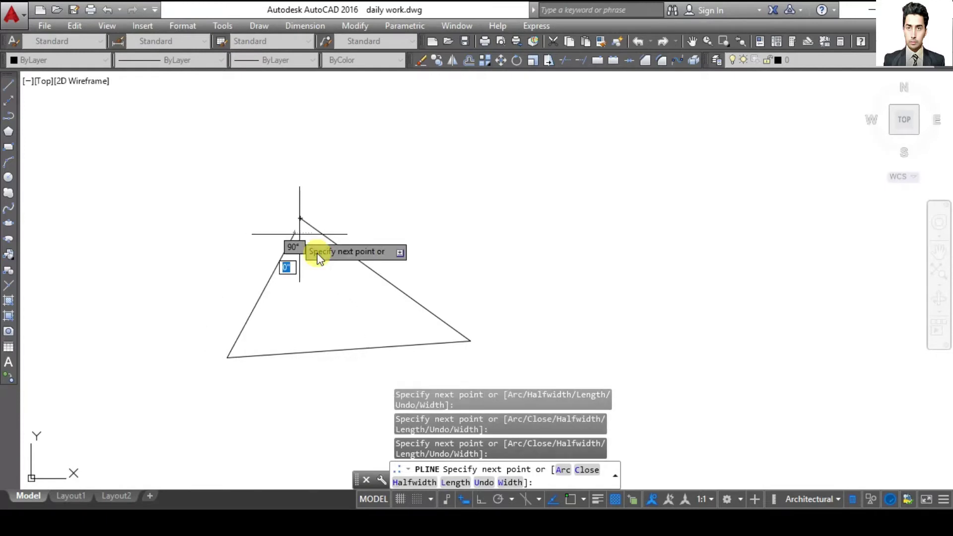
key("Escape")
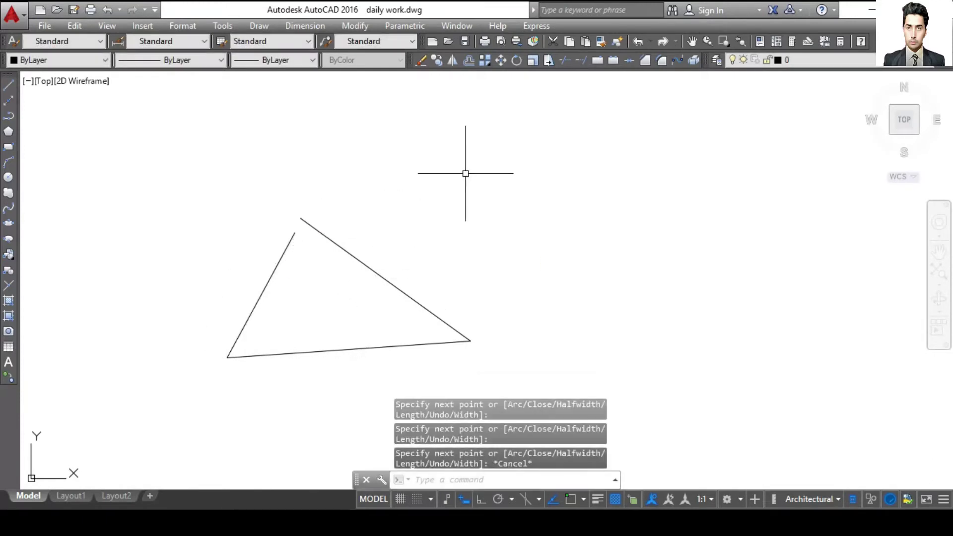
Repeat PLINE to draw a second triangle on the right, ending near its start point
key("Return")
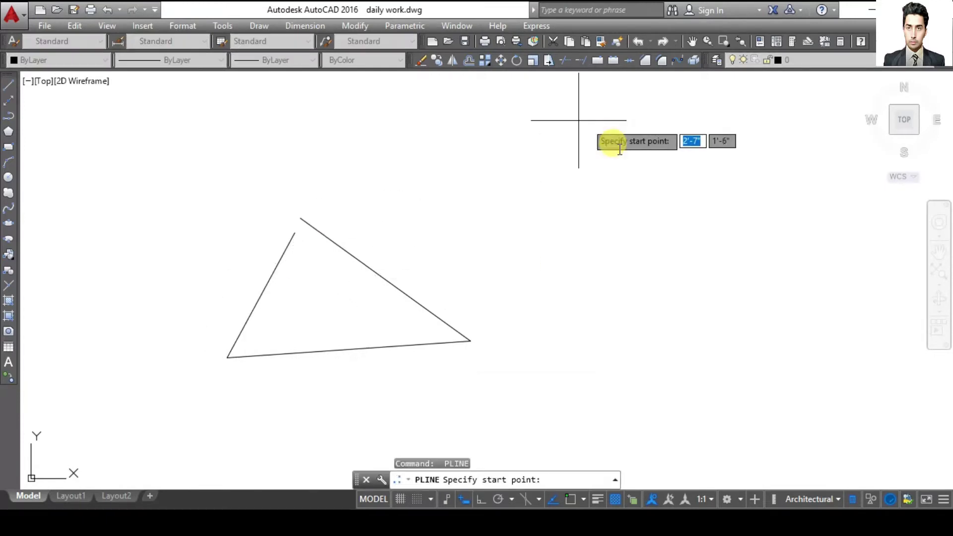
left_click(631, 195)
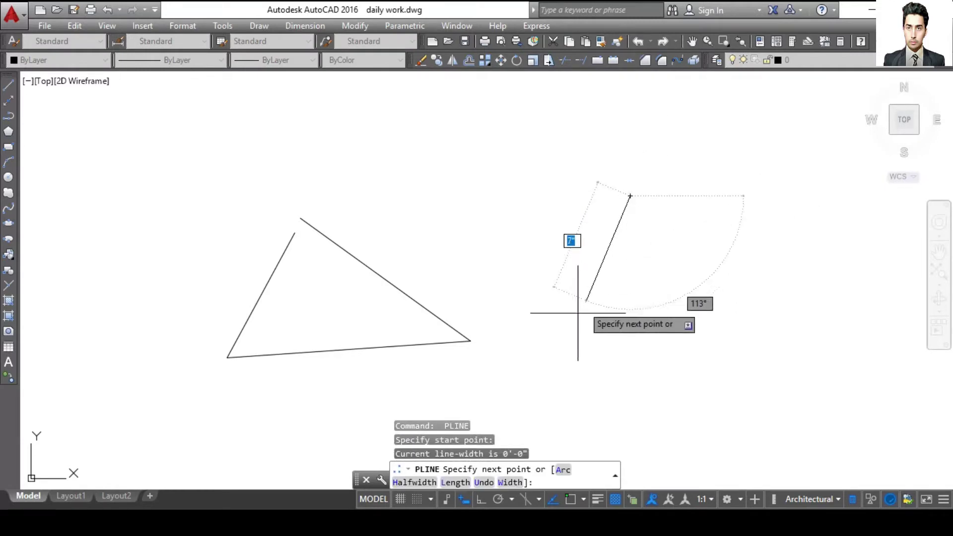
left_click(568, 337)
left_click(787, 286)
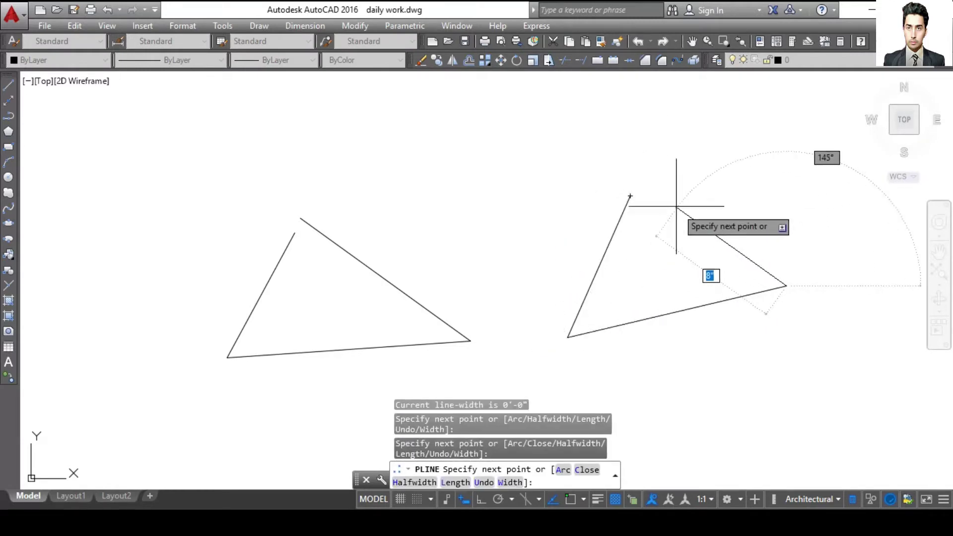
left_click(635, 199)
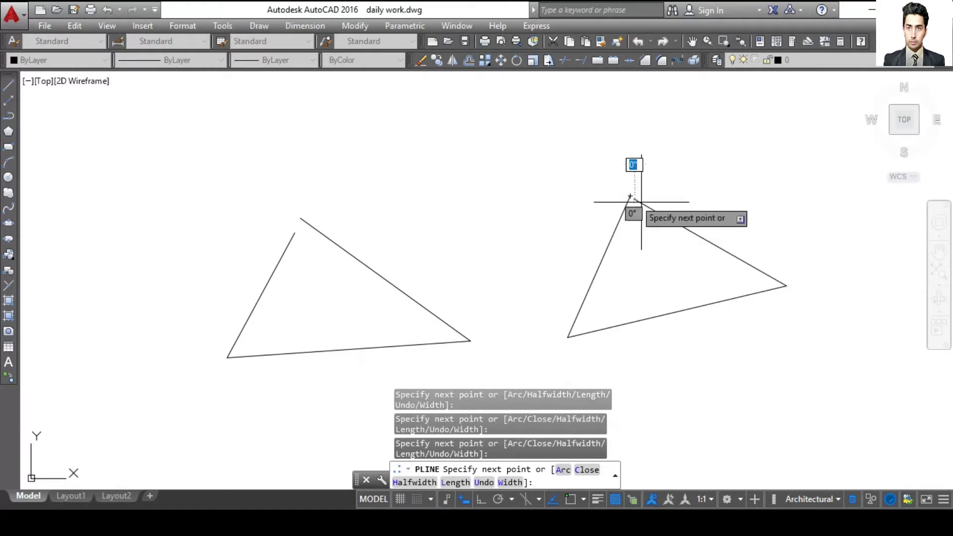
key("Escape")
type("b")
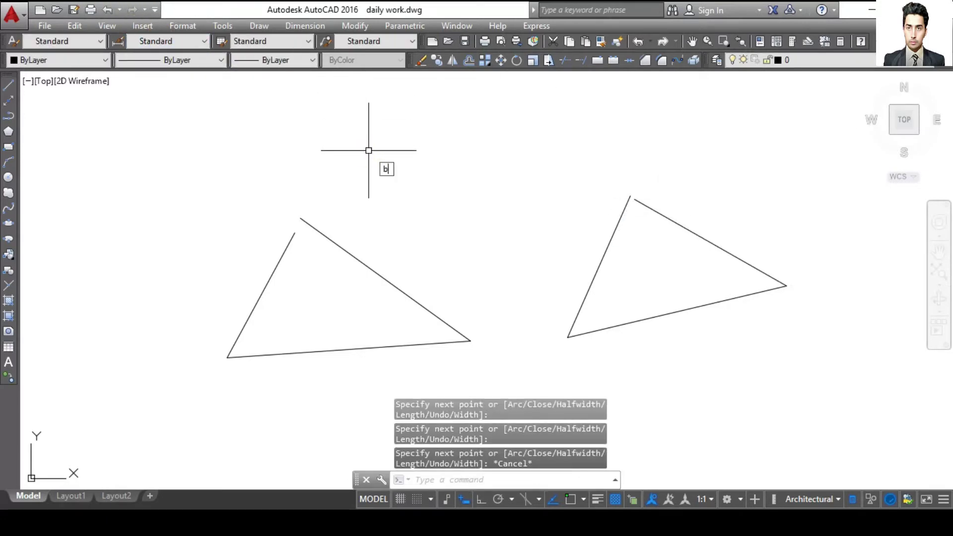
Run BOUNDARY, pick inside the left triangle, and dismiss the no-closed-boundary error
type("o")
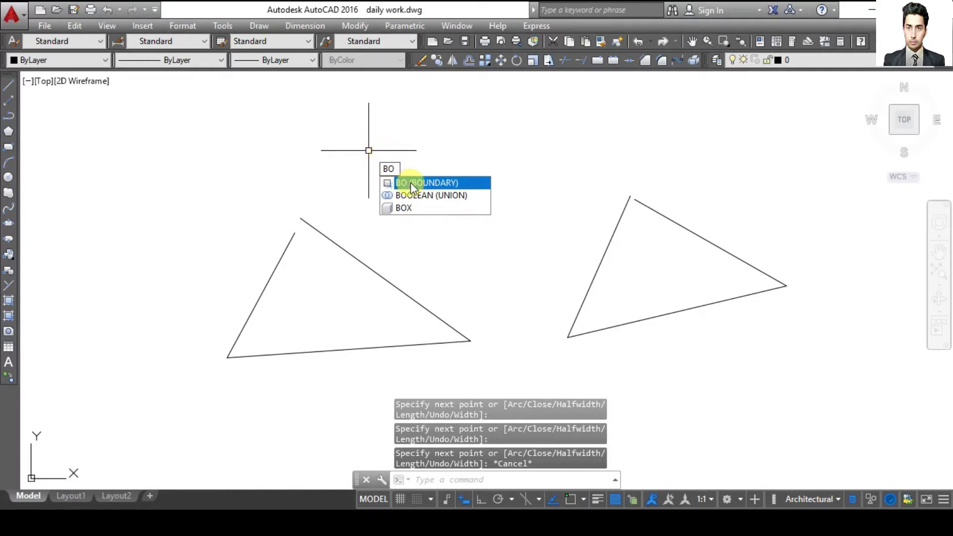
left_click(410, 183)
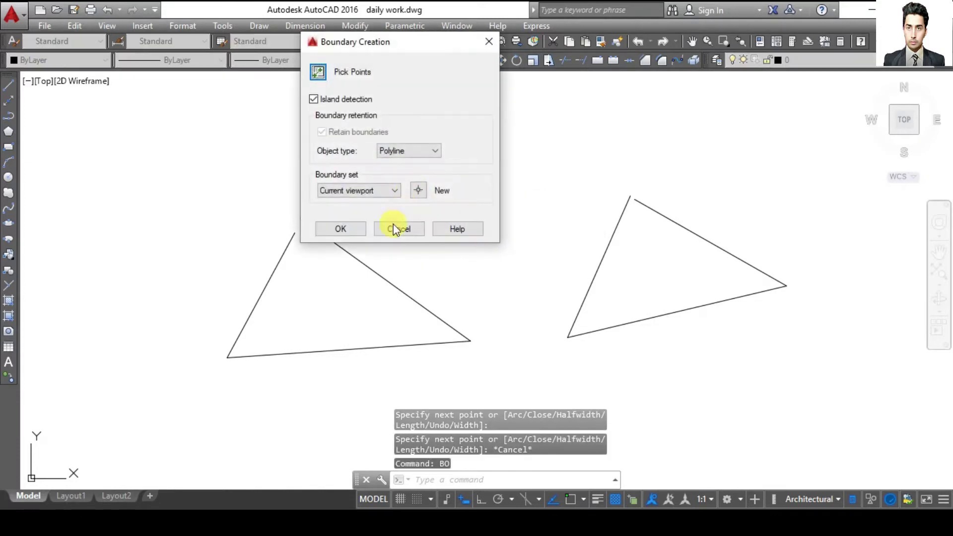
left_click(319, 73)
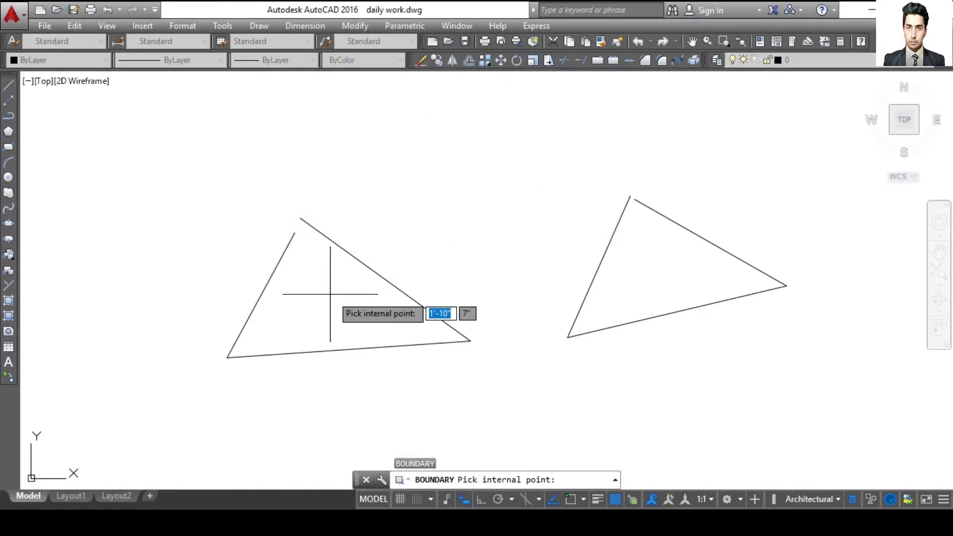
left_click(366, 301)
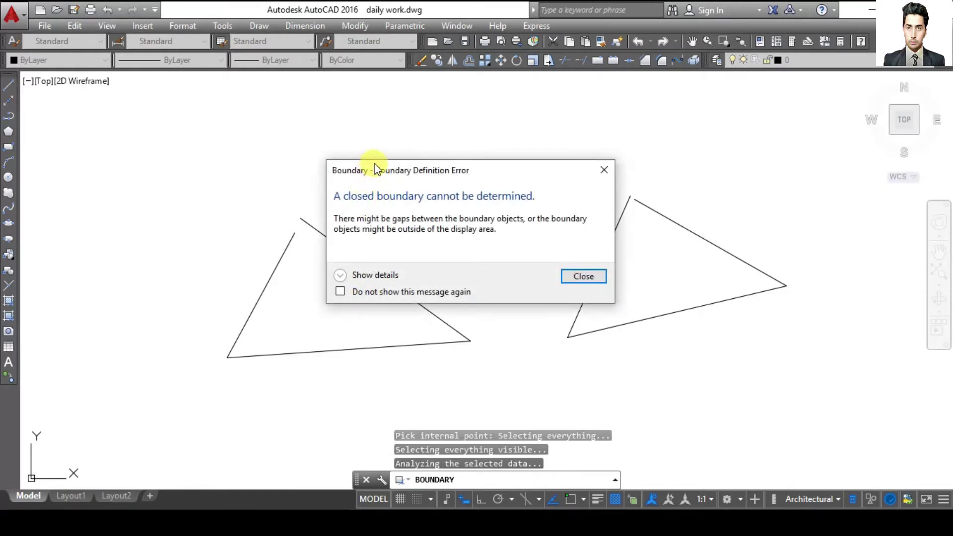
left_click_drag(382, 171, 491, 124)
left_click(717, 132)
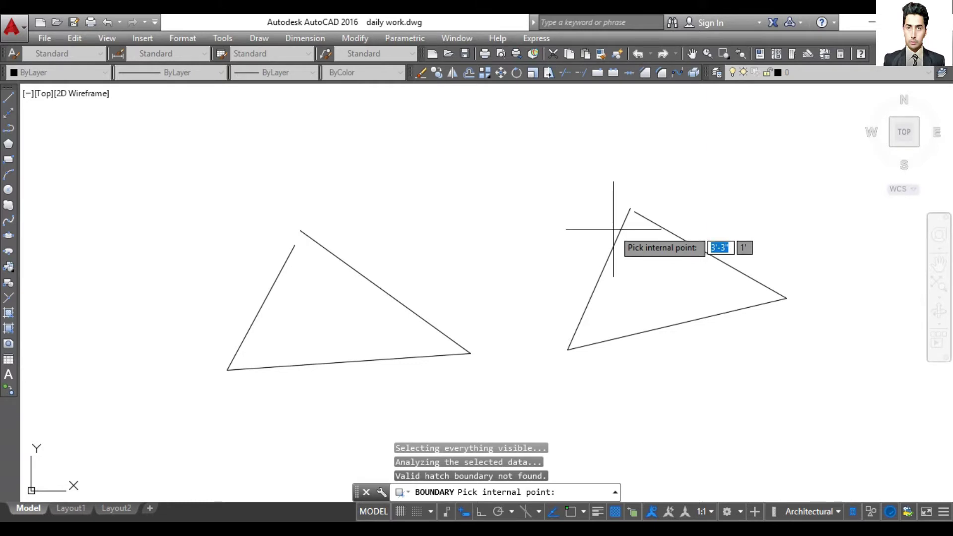
scroll(626, 212, "up", 3)
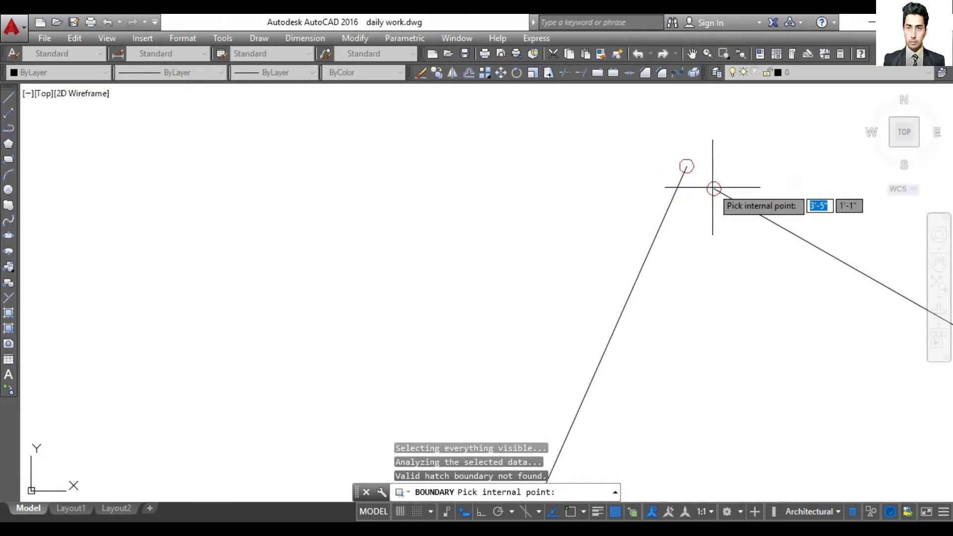
scroll(714, 188, "up", 2)
scroll(713, 189, "up", 2)
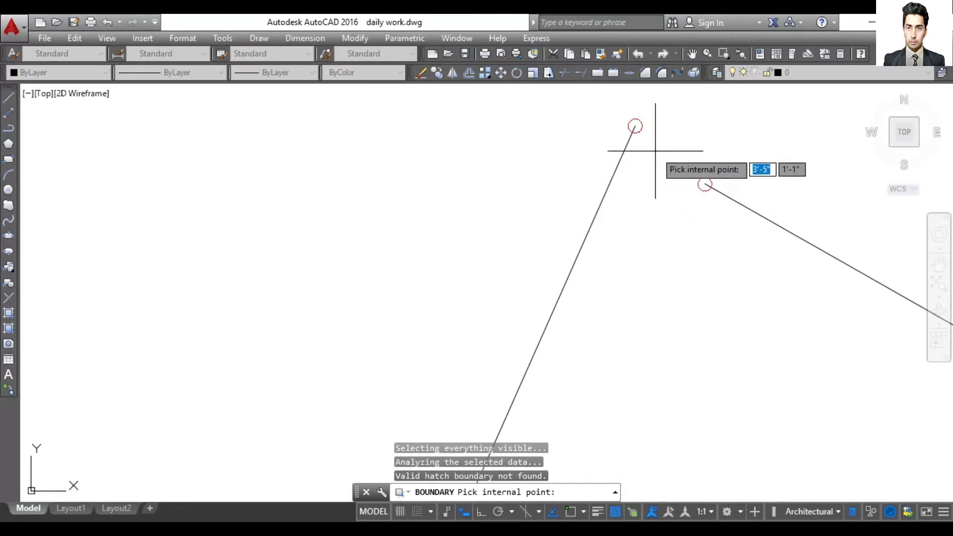
scroll(655, 151, "down", 1)
scroll(649, 149, "down", 2)
scroll(660, 154, "down", 1)
scroll(674, 175, "down", 1)
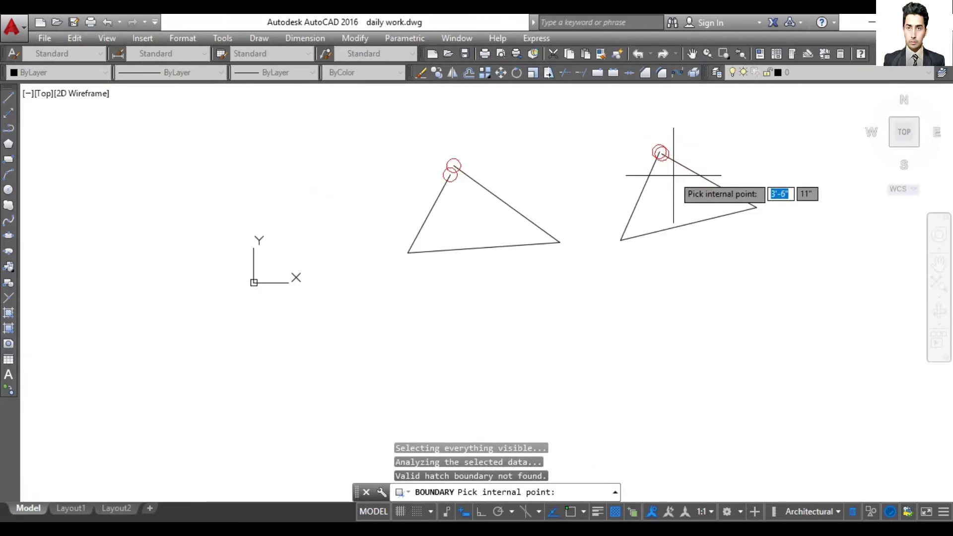
scroll(674, 175, "down", 1)
scroll(672, 182, "up", 2)
scroll(666, 170, "up", 2)
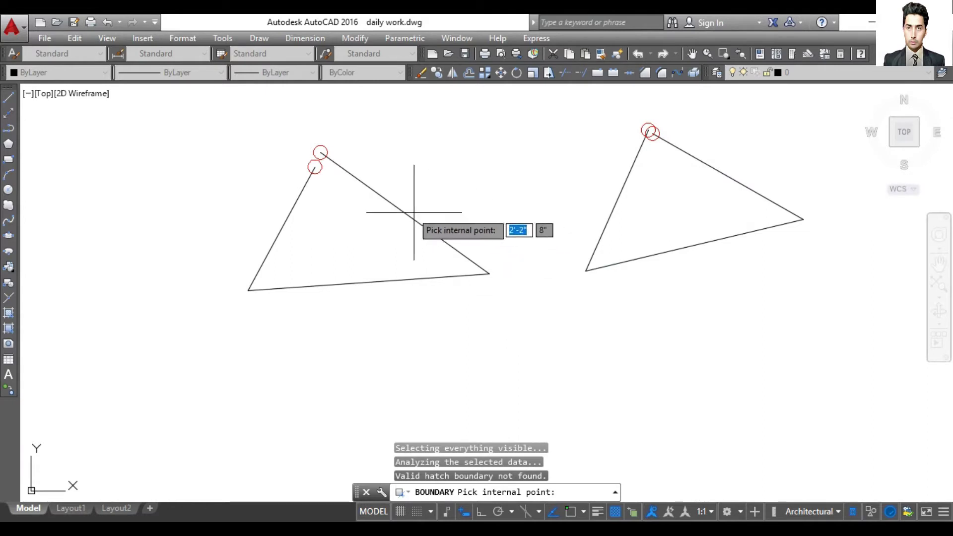
Enable all Object Snap modes in Drafting Settings and confirm with OK
left_click(426, 510)
left_click(438, 493)
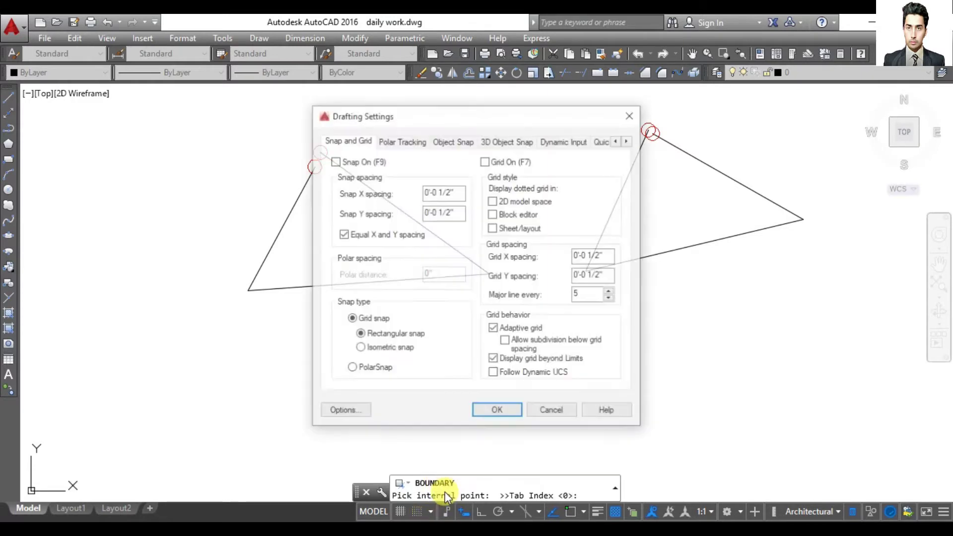
left_click(462, 141)
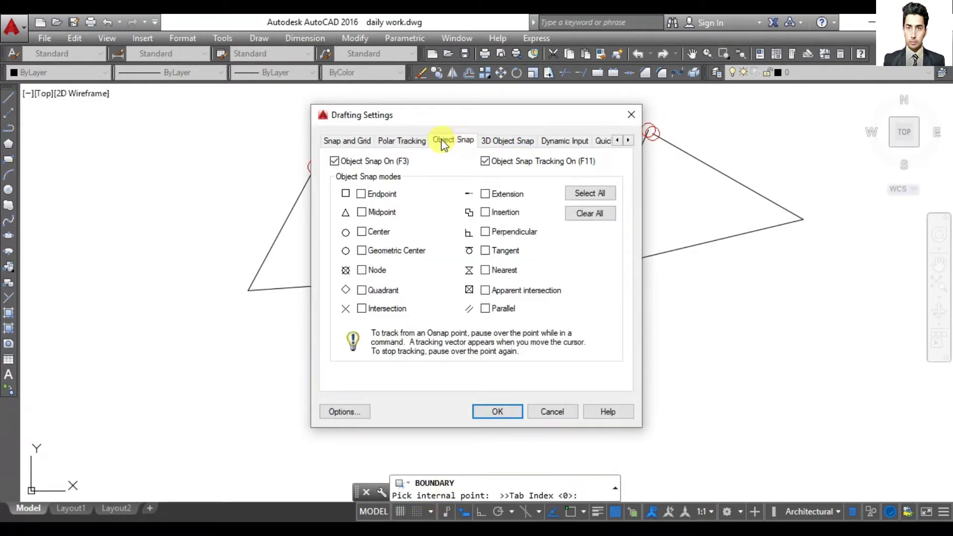
left_click(595, 194)
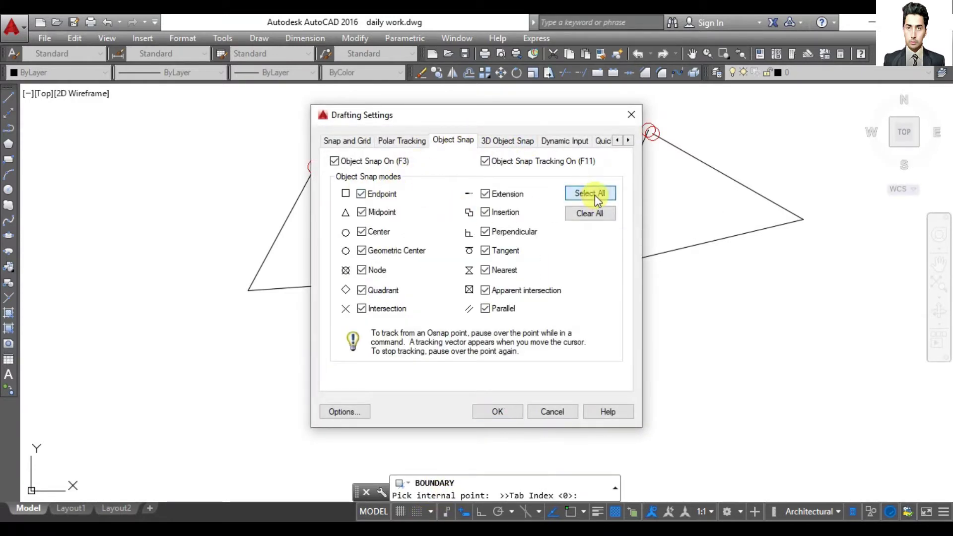
double_click(336, 162)
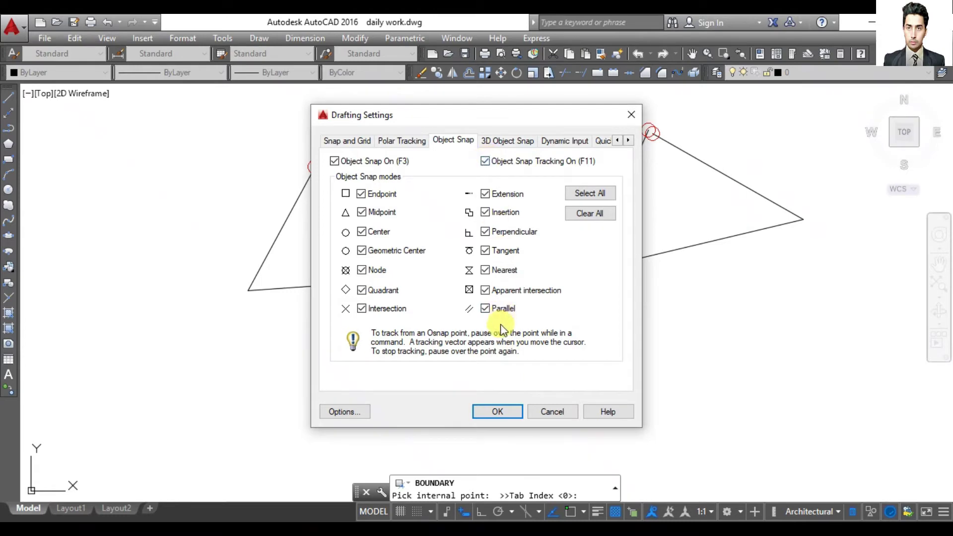
left_click(498, 411)
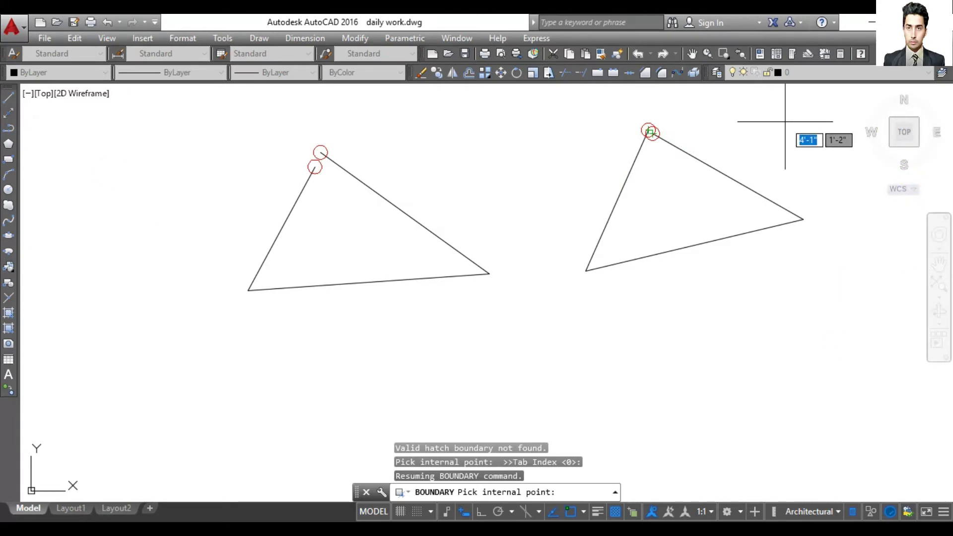
Cancel BOUNDARY and erase both existing triangles
key("Escape")
key("ctrl+a")
key("Delete")
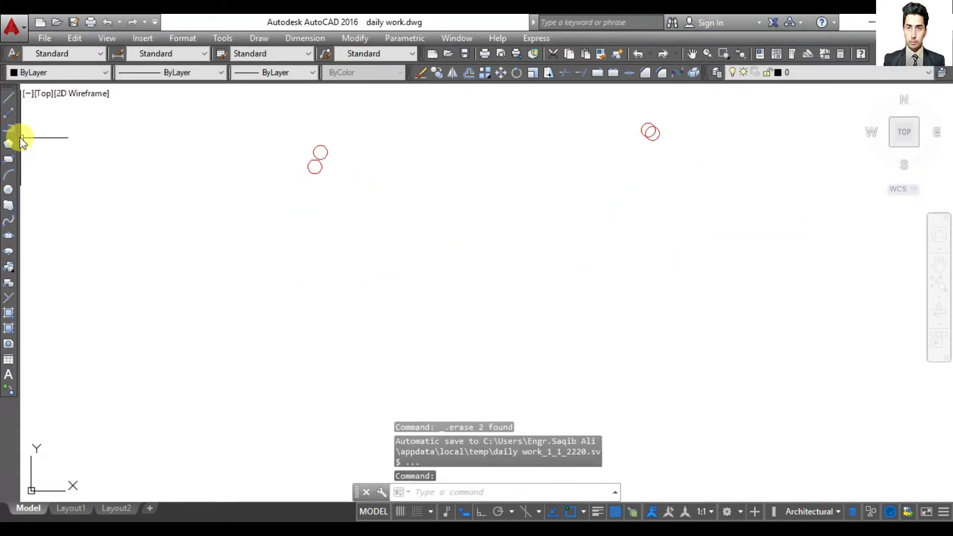
Draw a new closed three-sided triangle as one polyline, ending on its top corner
left_click(10, 130)
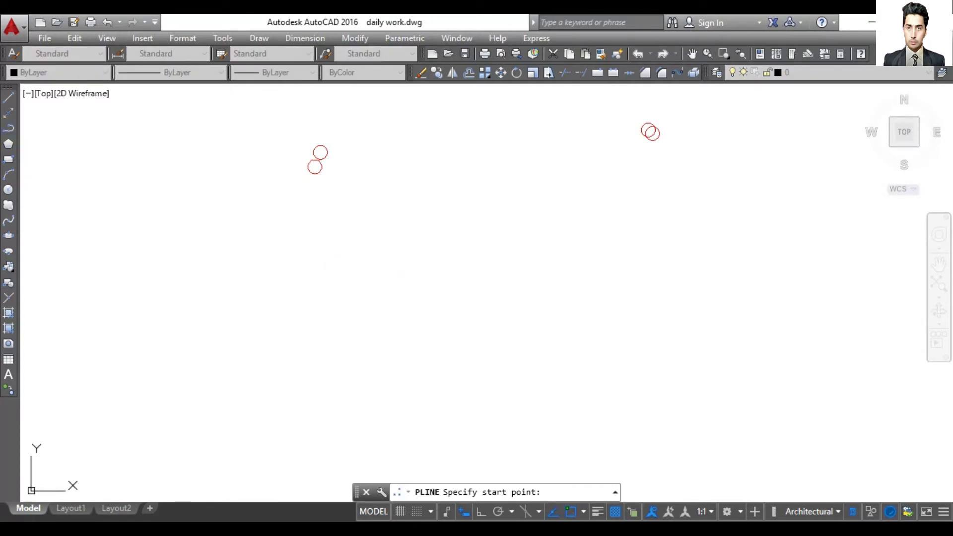
left_click(256, 225)
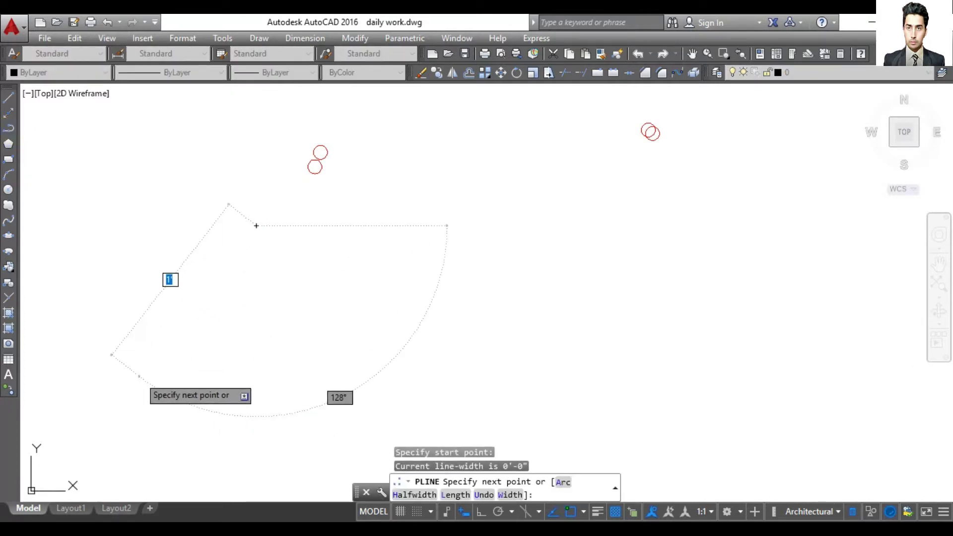
left_click(140, 376)
left_click(396, 364)
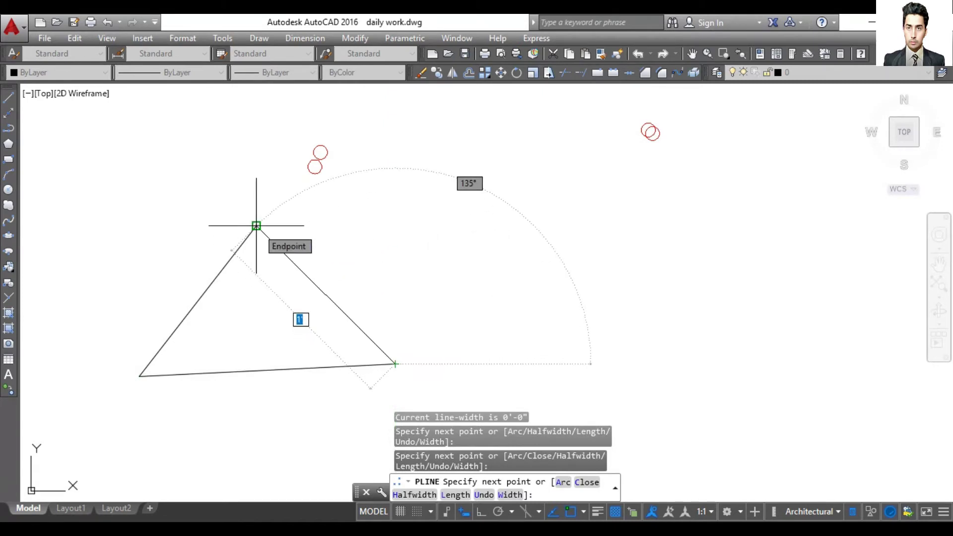
left_click(257, 226)
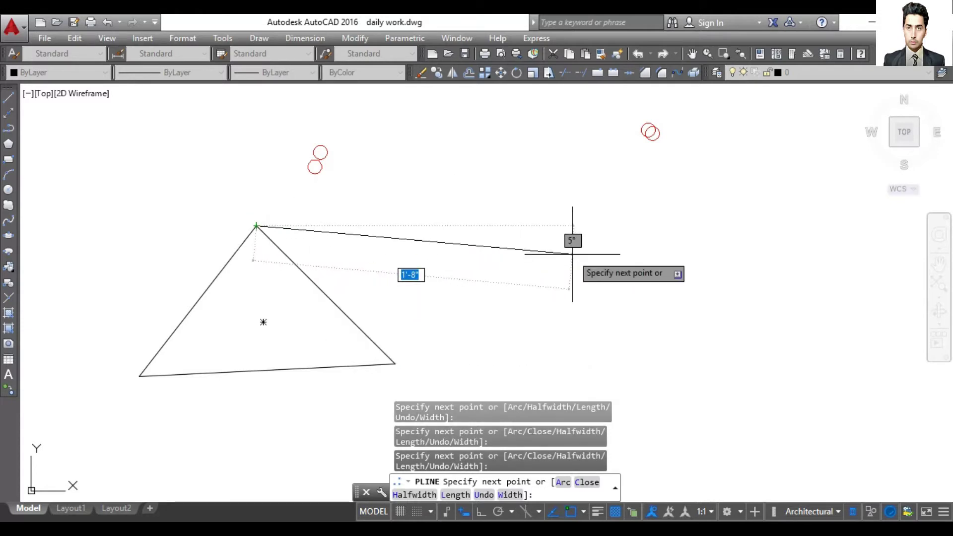
key("Escape")
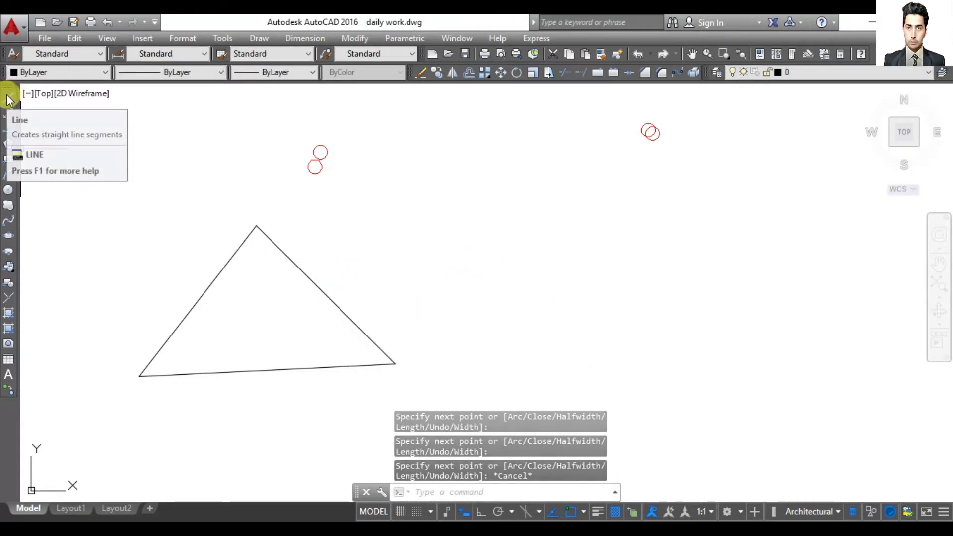
Draw a triangle from separate lines on the right, then select the left polyline triangle
left_click(8, 98)
left_click(672, 241)
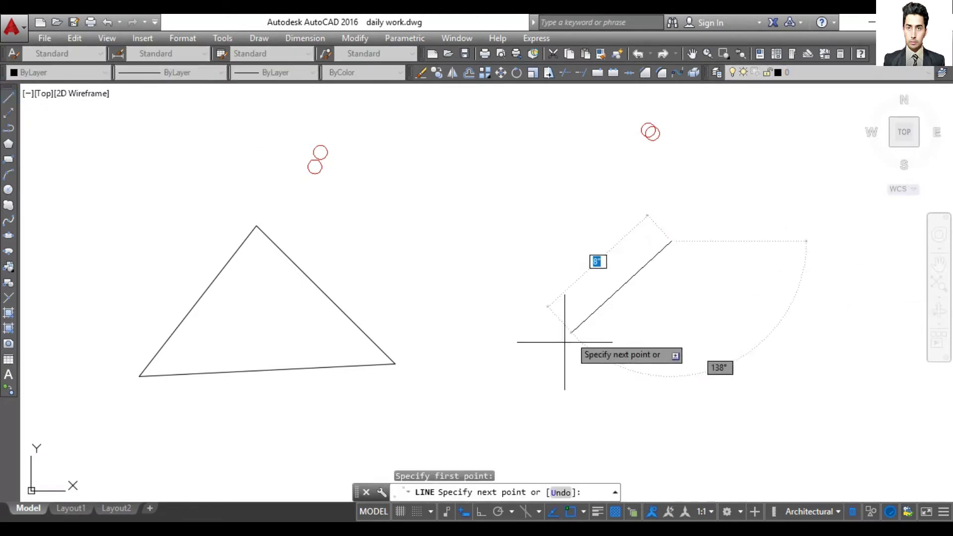
left_click(554, 364)
left_click(761, 362)
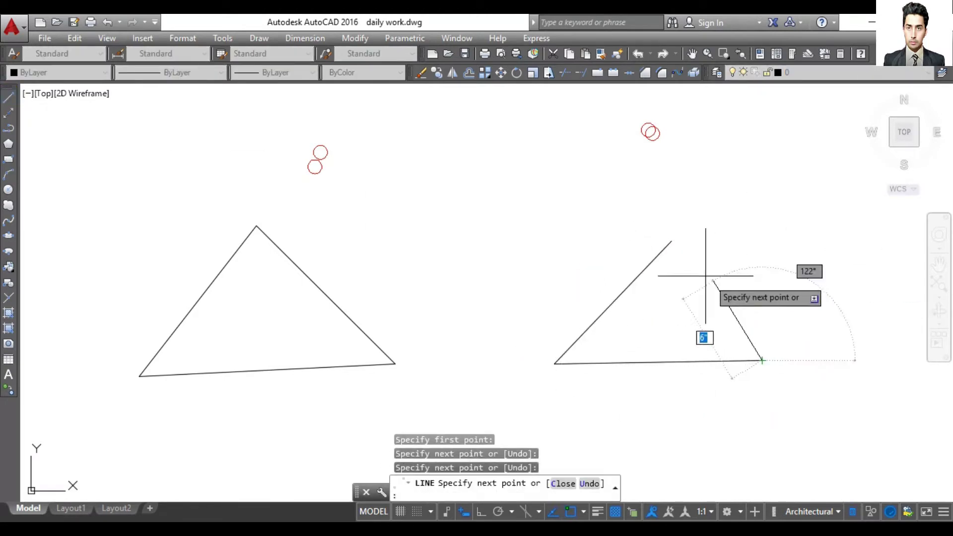
left_click(671, 243)
key("Escape")
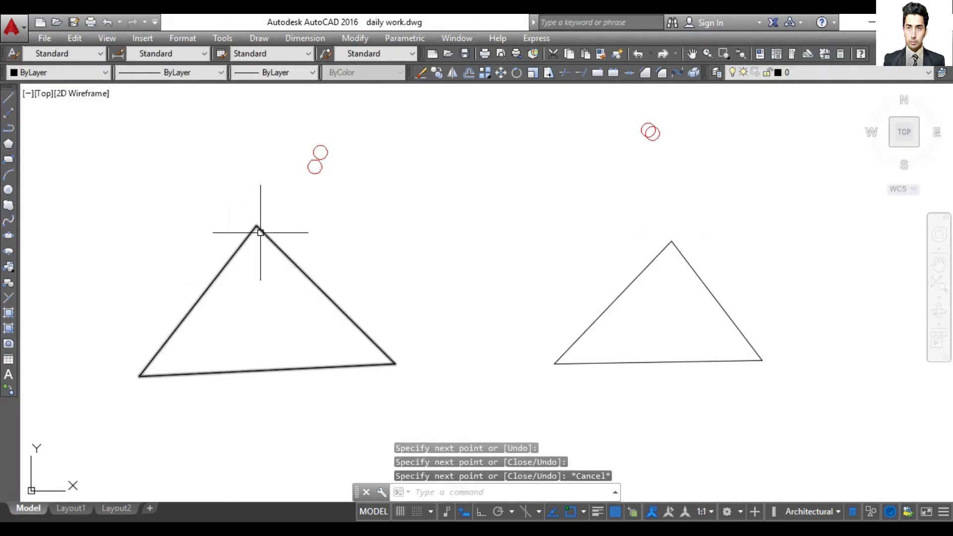
left_click(260, 232)
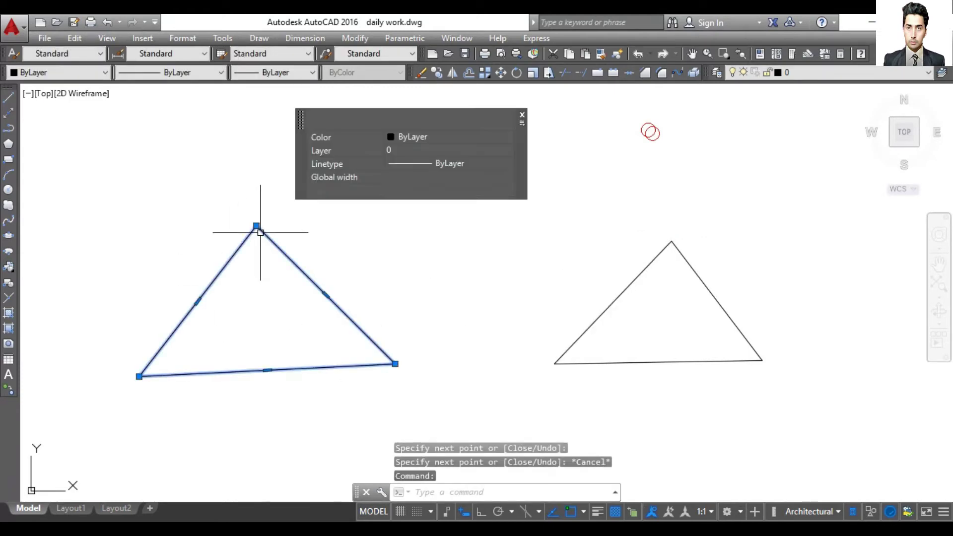
Create a boundary polyline by picking inside the left triangle, then select it
left_click(258, 39)
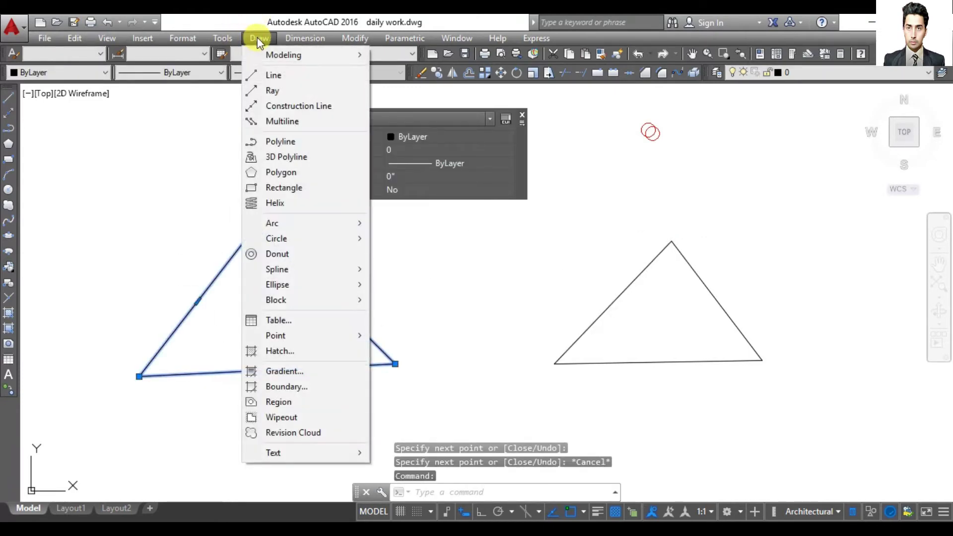
left_click(283, 386)
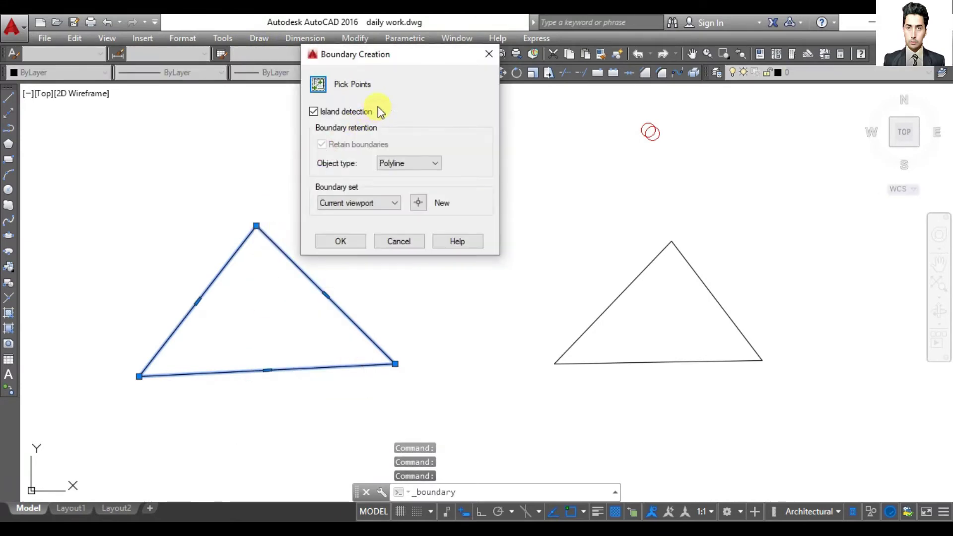
left_click(323, 85)
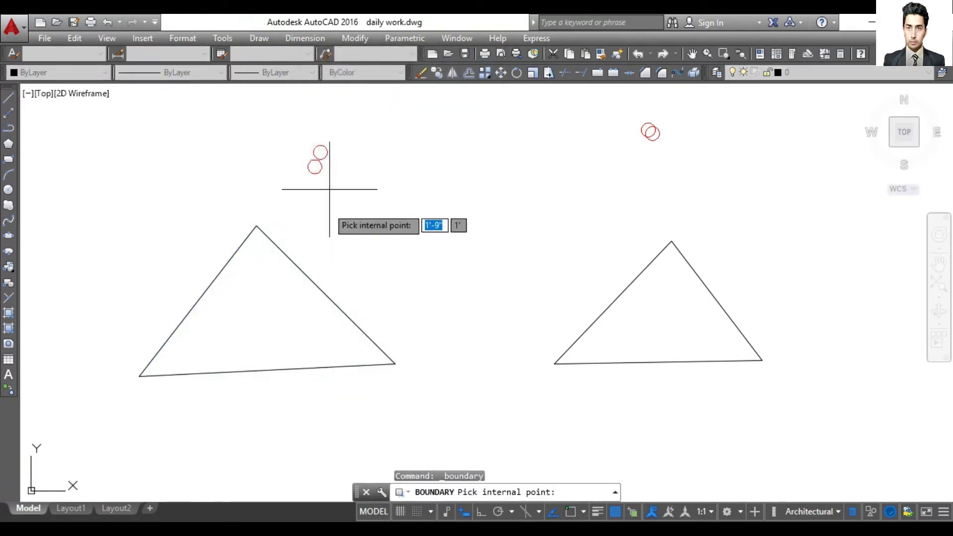
left_click(277, 281)
key("Return")
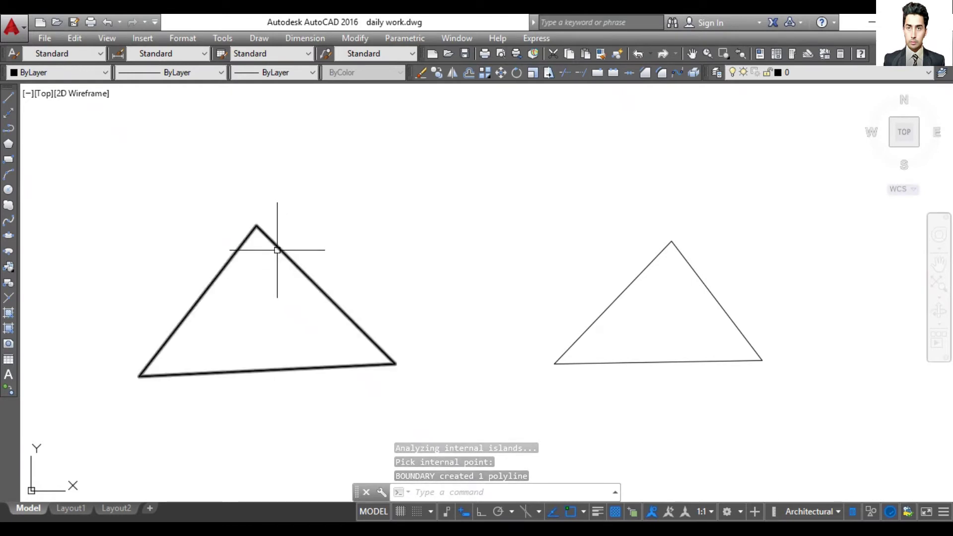
left_click(253, 232)
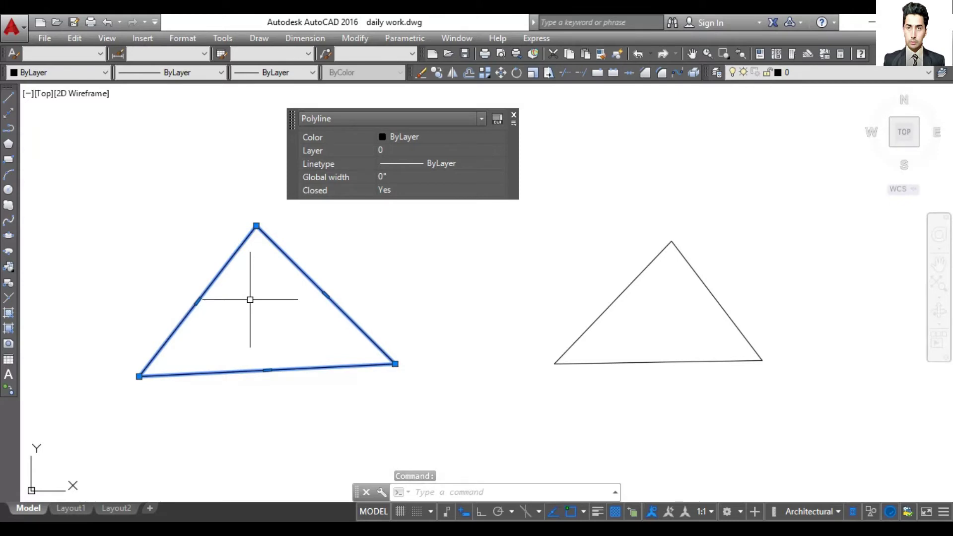
mouse_move(323, 294)
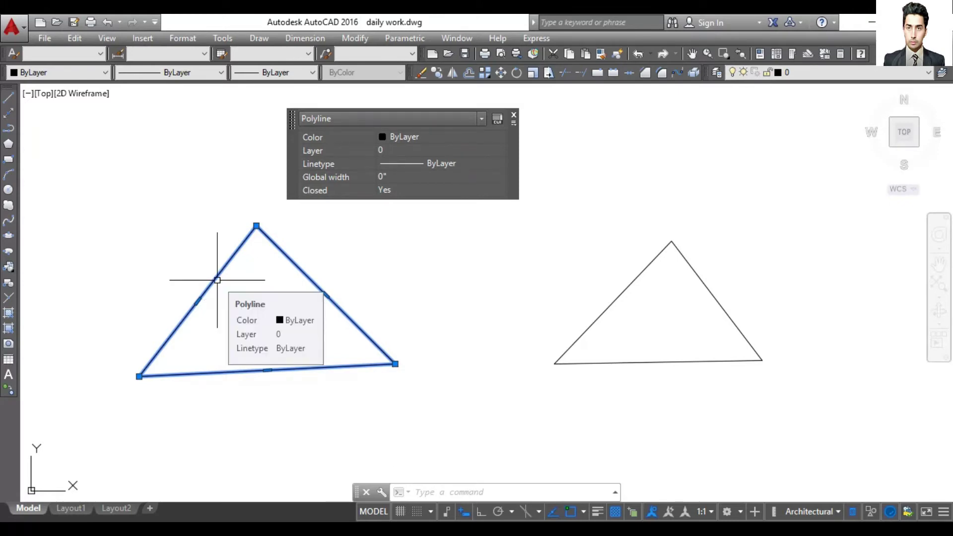
Open Properties for the boundary polyline and resize the palette to show its area and length
right_click(323, 248)
mouse_move(331, 24)
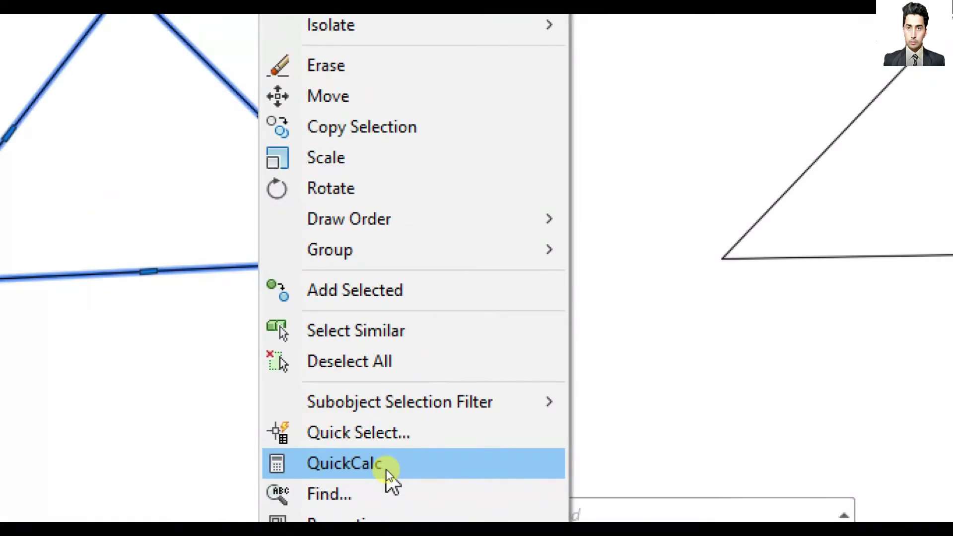
left_click(384, 492)
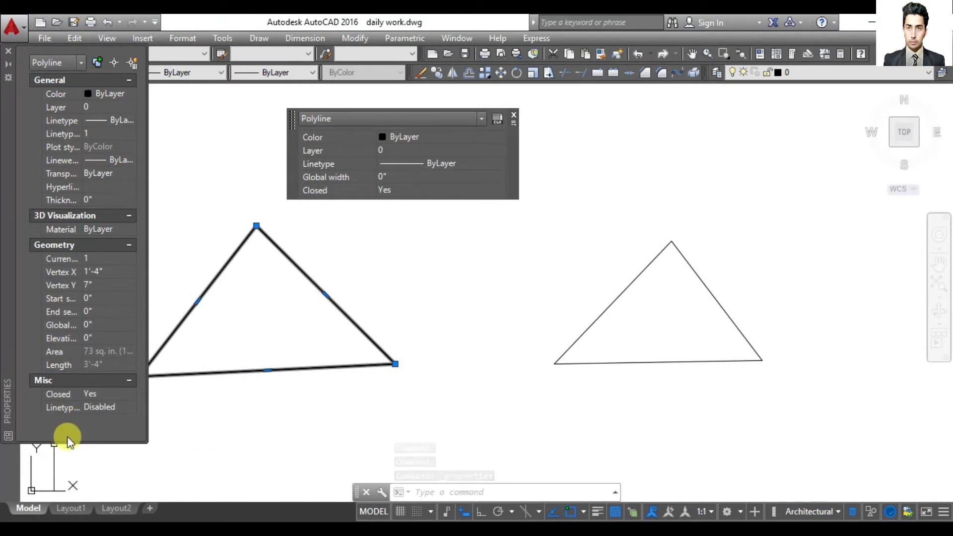
mouse_move(76, 441)
left_mouse_down()
mouse_move(64, 223)
mouse_move(94, 287)
left_mouse_up()
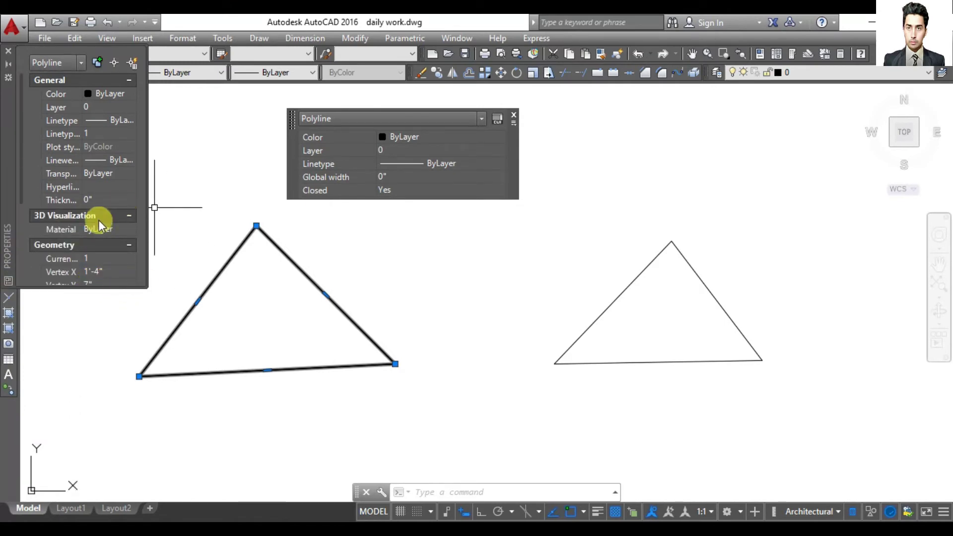
left_click_drag(80, 290, 96, 434)
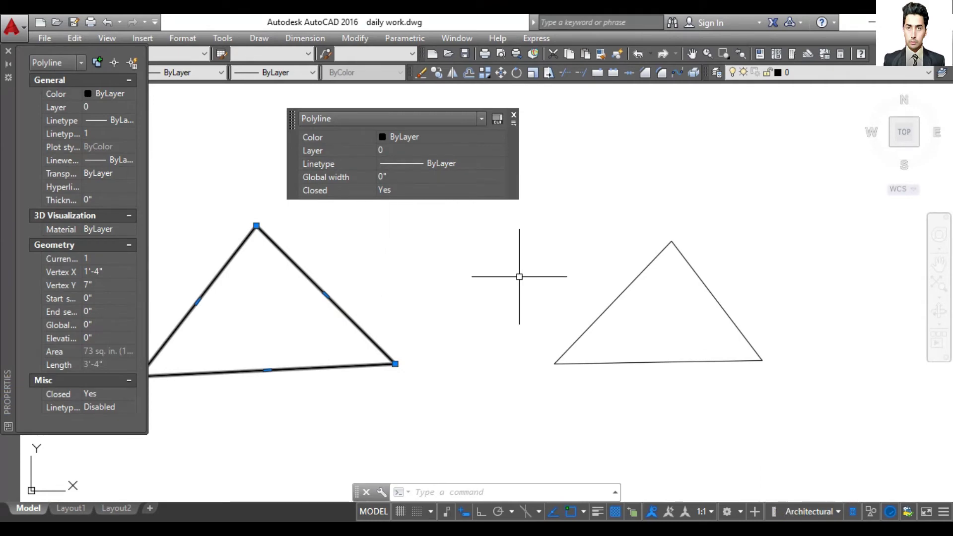
type("UN")
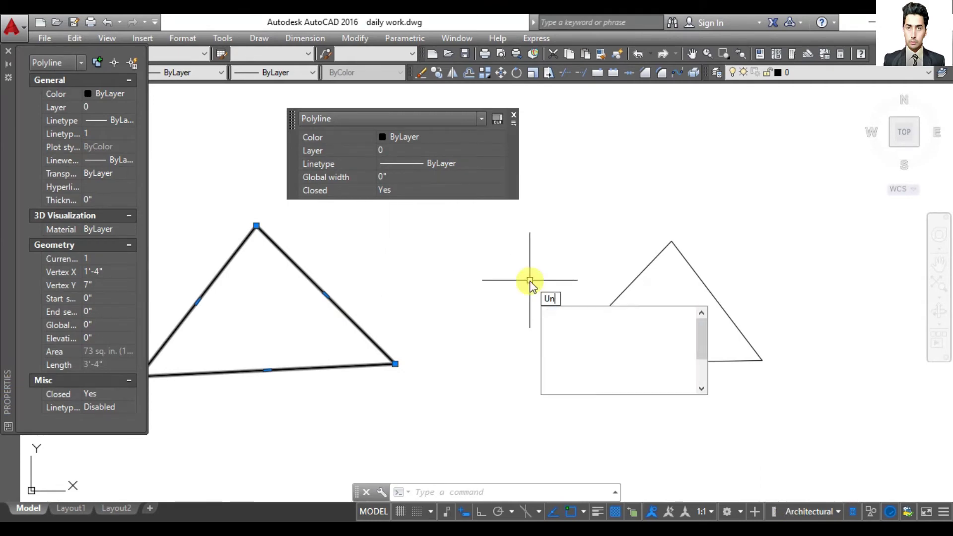
left_click(630, 314)
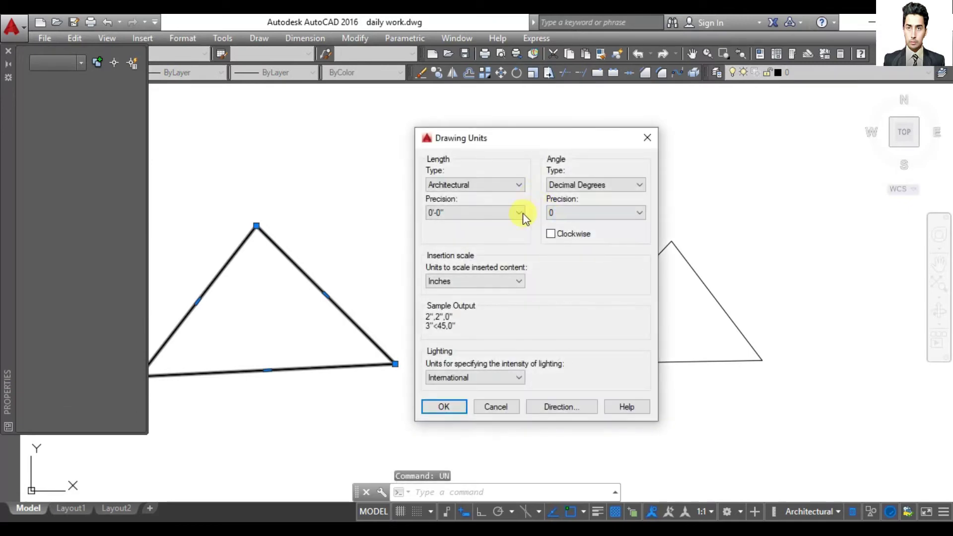
left_click(485, 185)
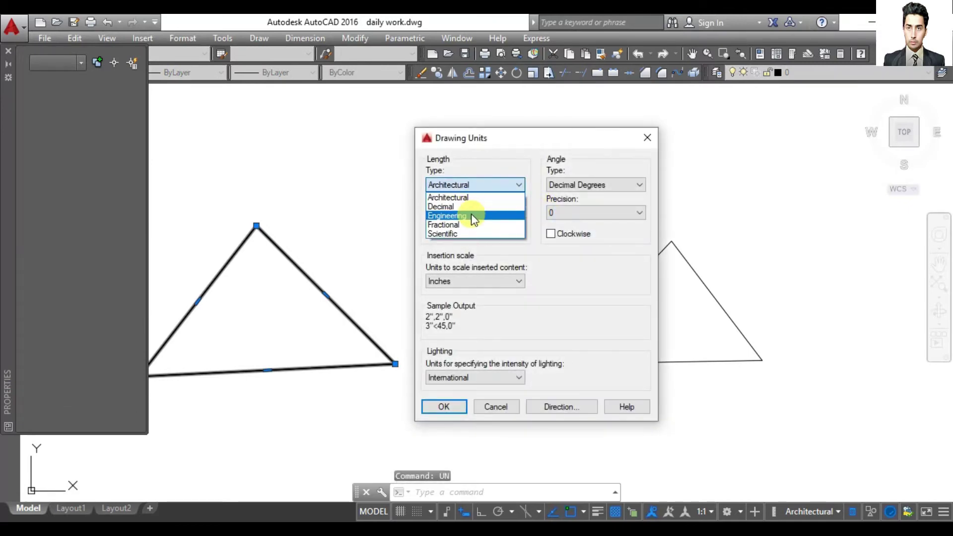
left_click(459, 250)
left_click(458, 215)
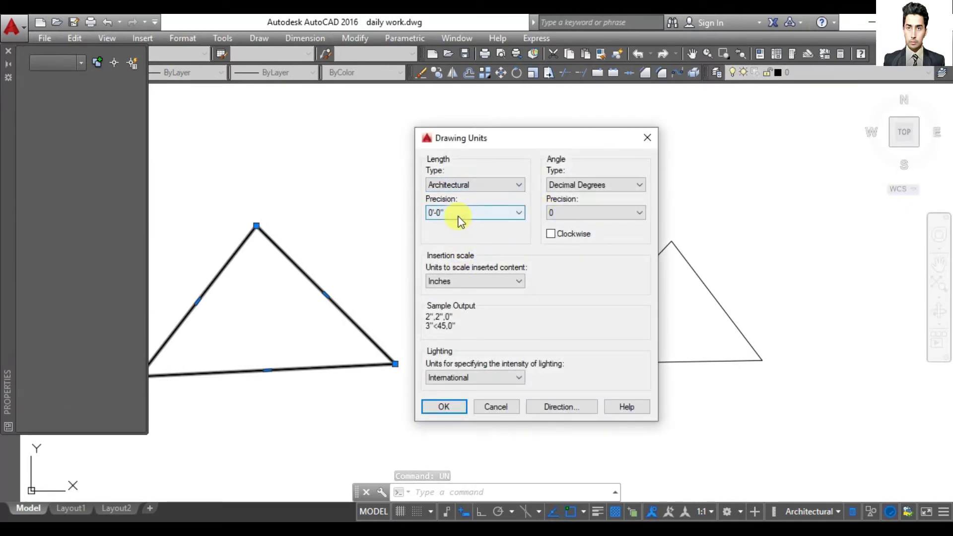
left_click(458, 216)
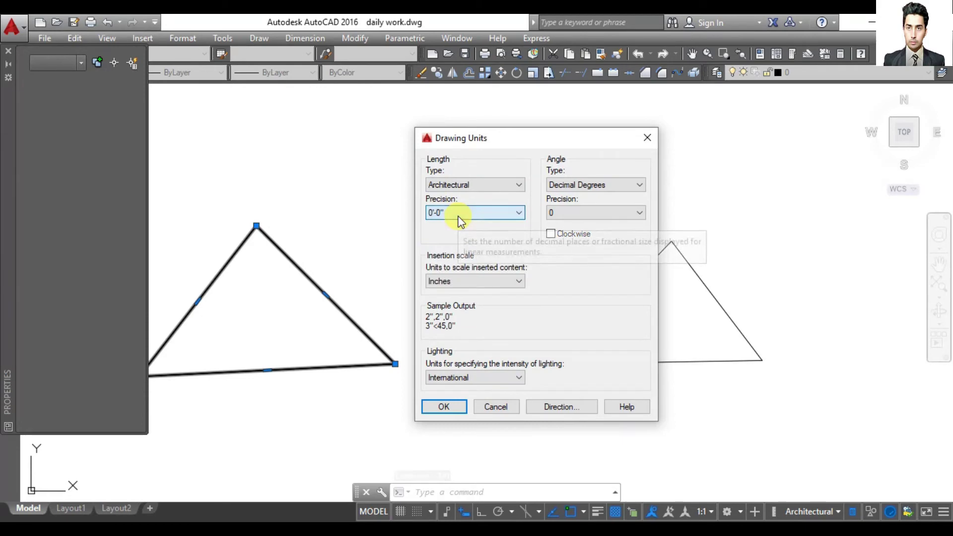
left_click(451, 409)
type("D")
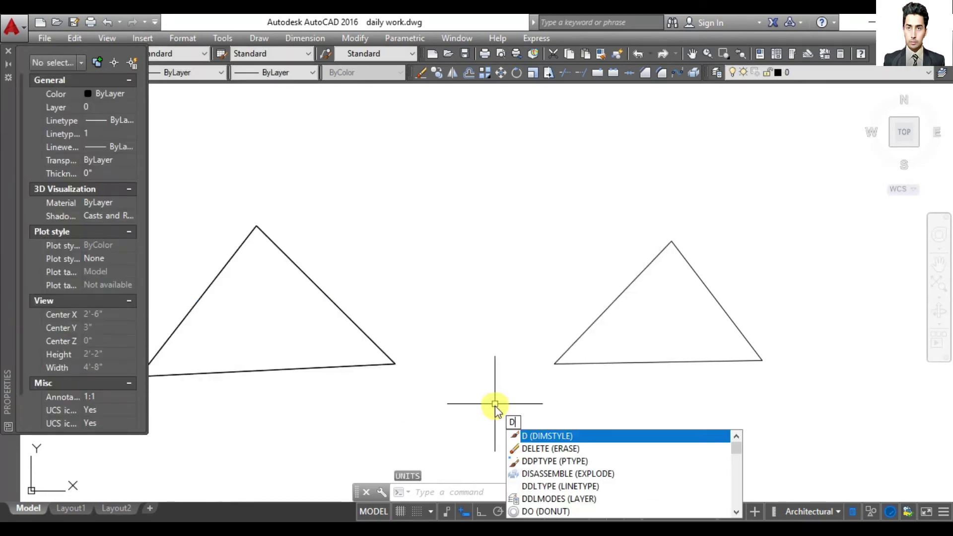
Confirm the Standard dimension style keeps Architectural units and 0'-0" precision, then close the Properties palette
left_click(540, 436)
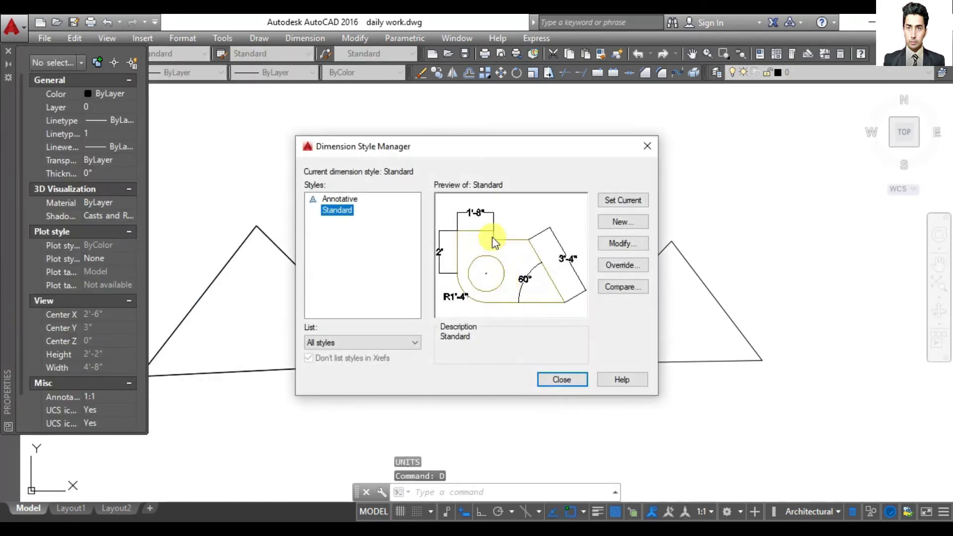
left_click(619, 251)
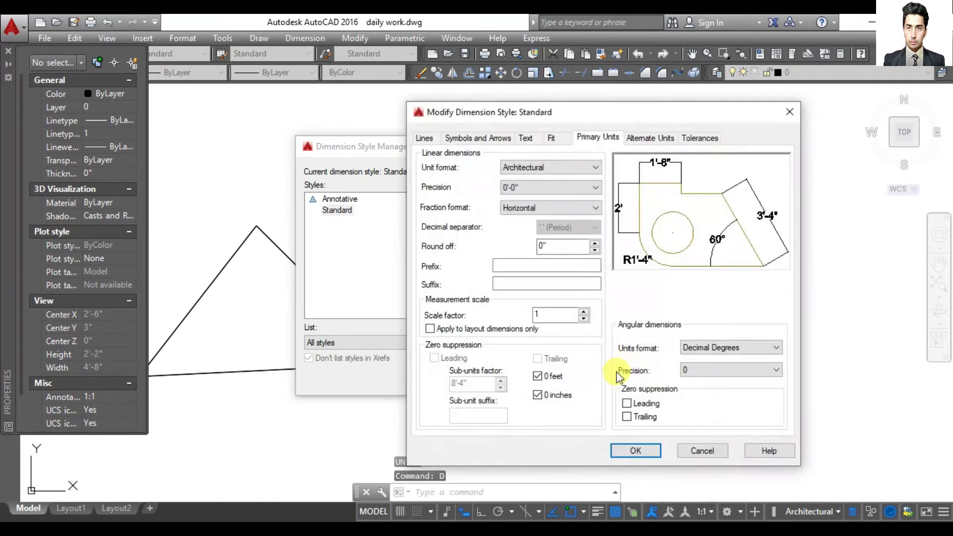
left_click(573, 167)
left_click(540, 193)
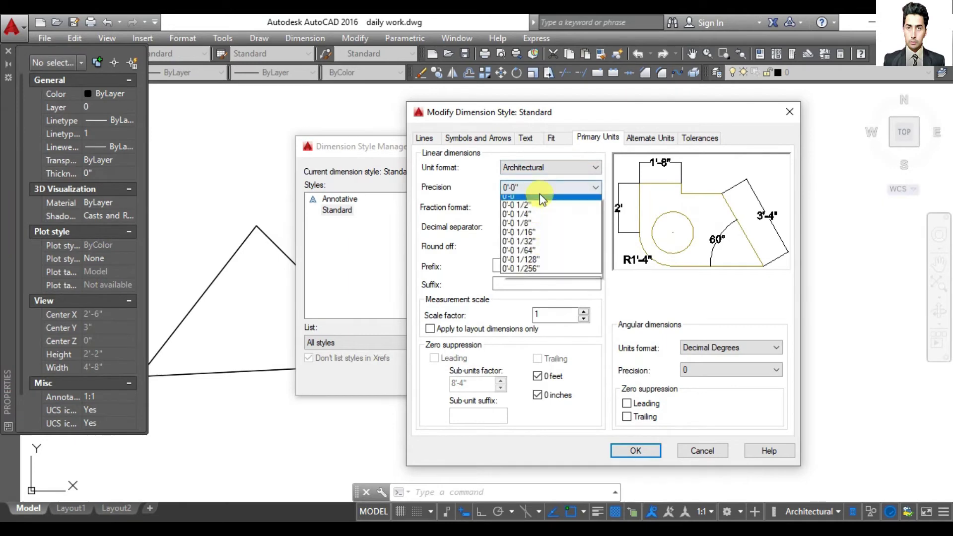
left_click(635, 451)
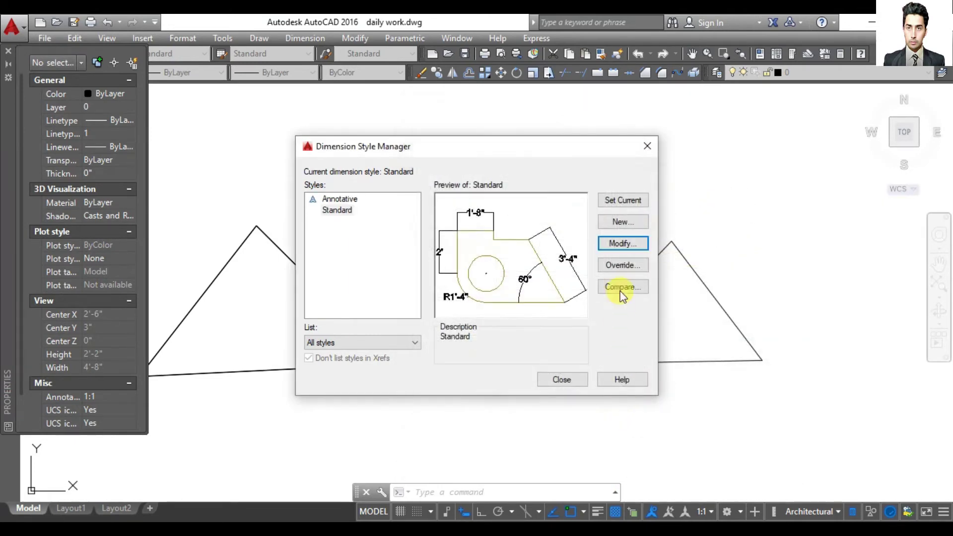
left_click(644, 148)
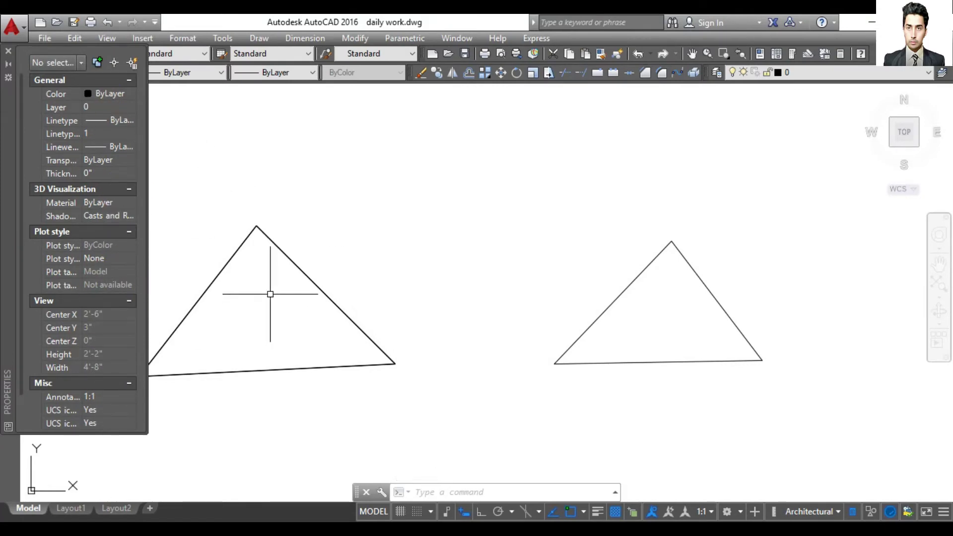
left_click(9, 51)
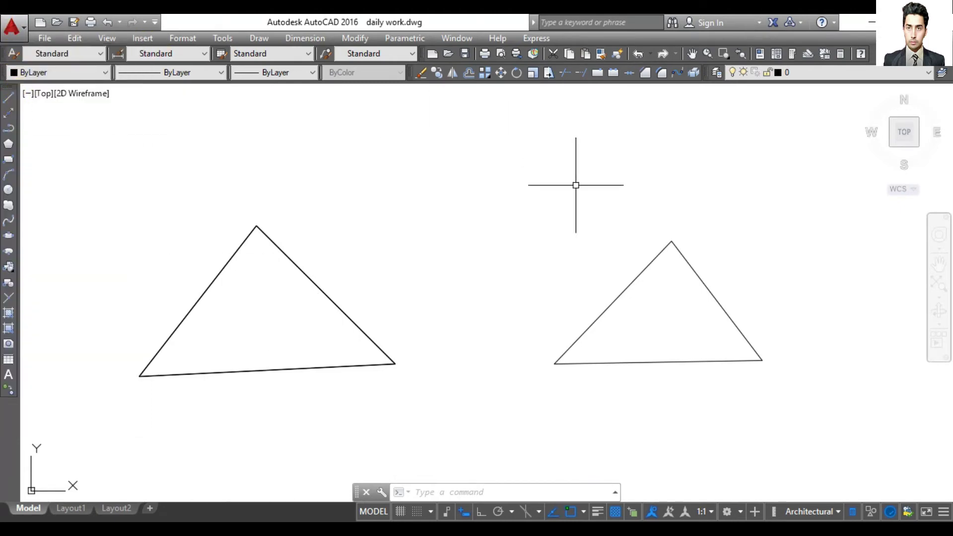
Select the right triangle's left, right and bottom edges and view their properties as separate lines
left_click(625, 285)
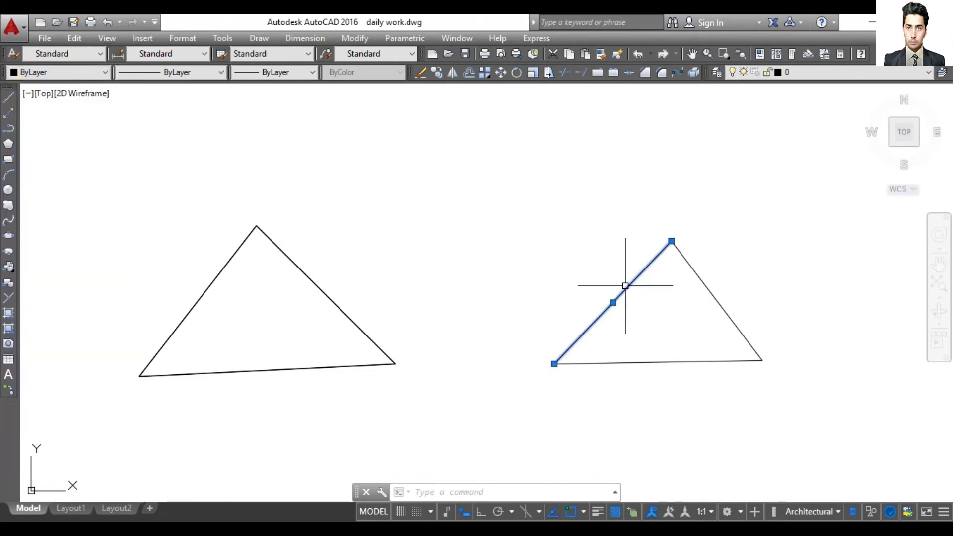
left_click(693, 270)
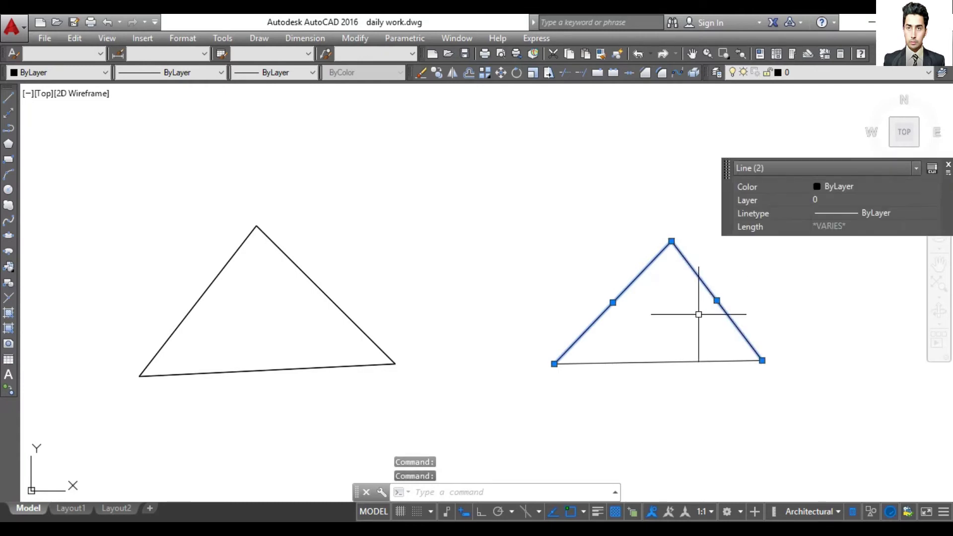
left_click(668, 362)
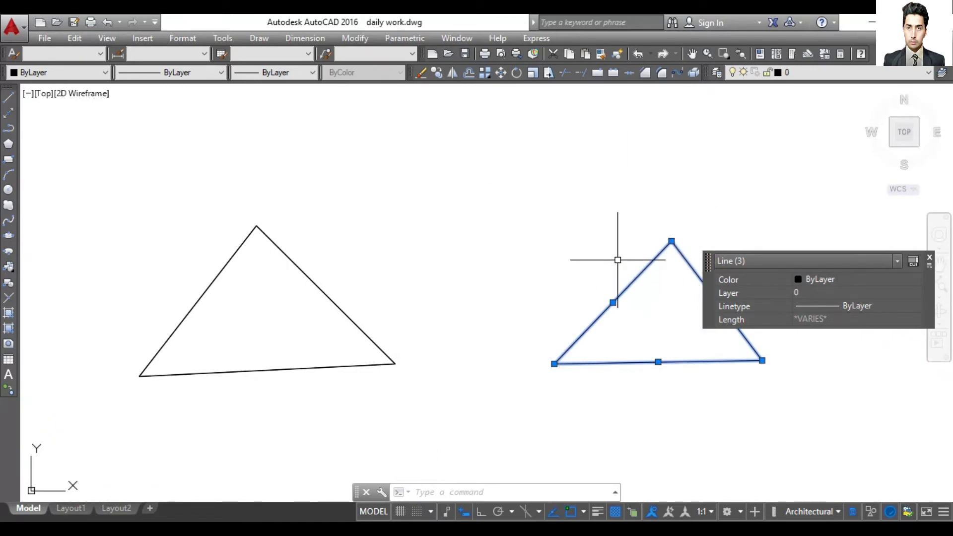
right_click(571, 219)
left_click(615, 497)
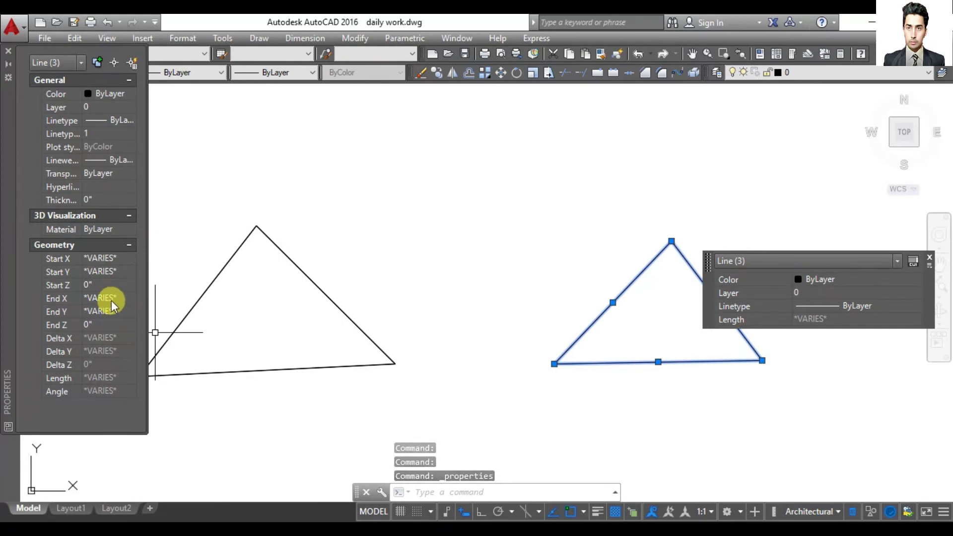
left_click(8, 54)
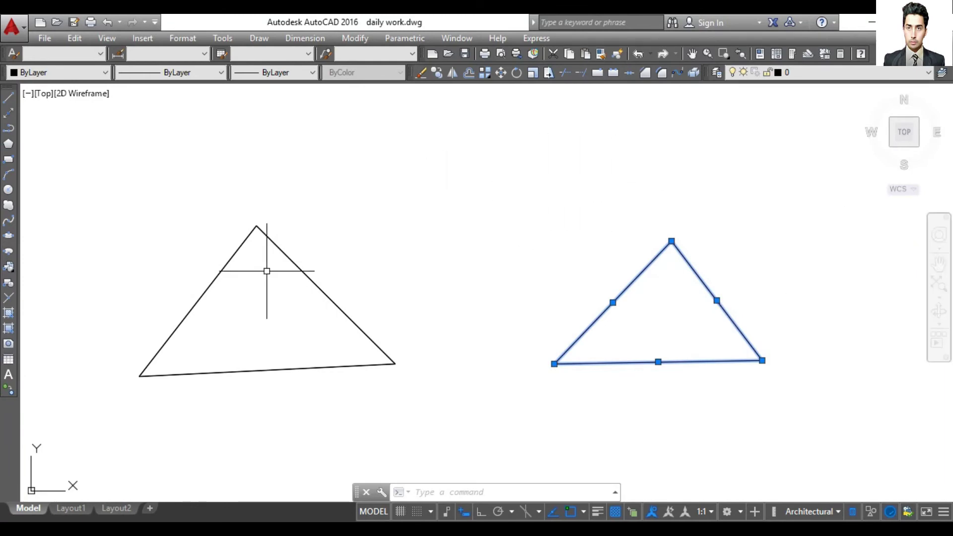
Copy and paste the left triangle above and between the originals, then select the top and left triangles
left_click(282, 255)
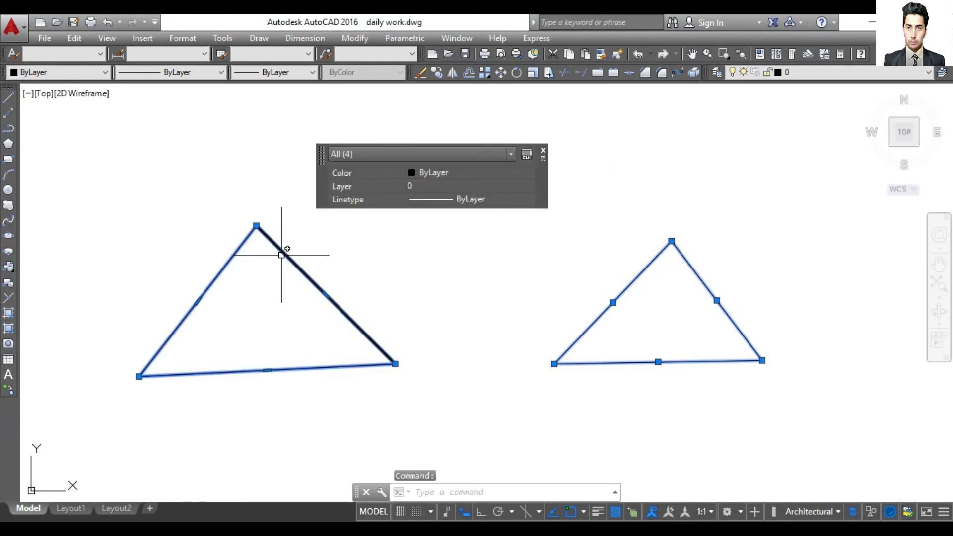
key("ctrl+c")
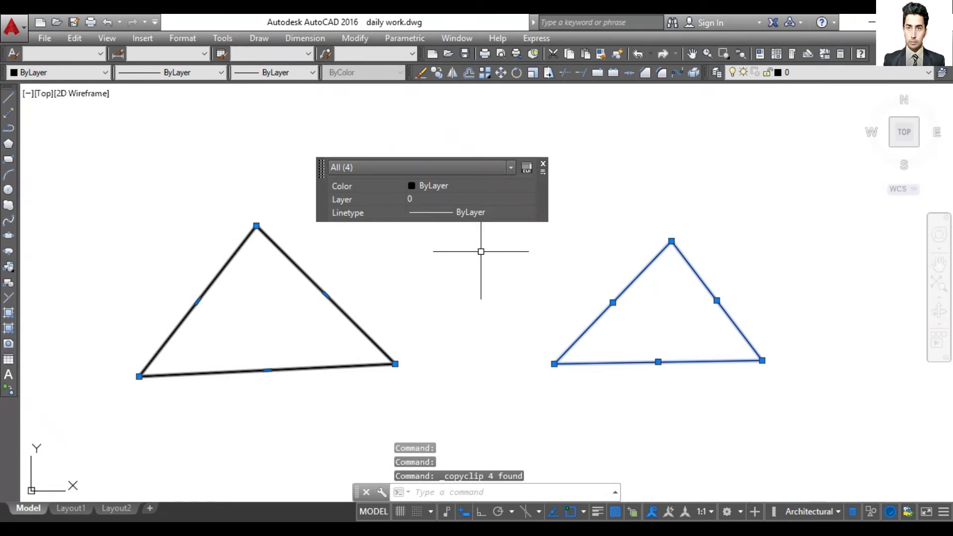
key("ctrl+v")
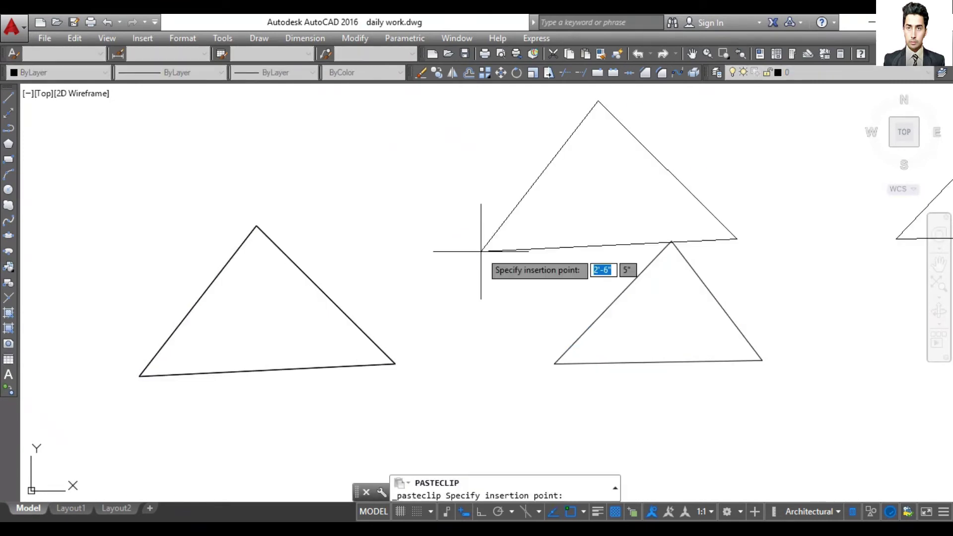
left_click(350, 245)
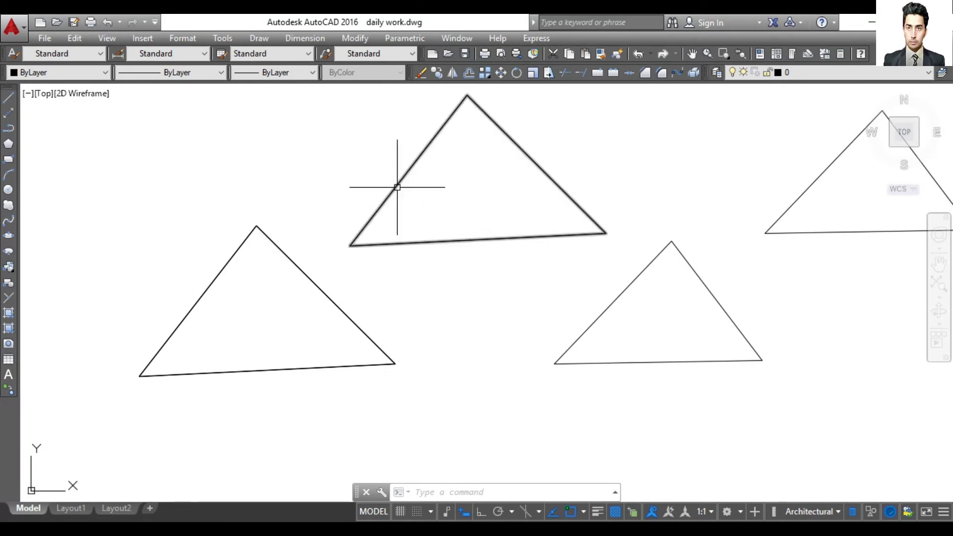
left_click(394, 185)
left_click(290, 259)
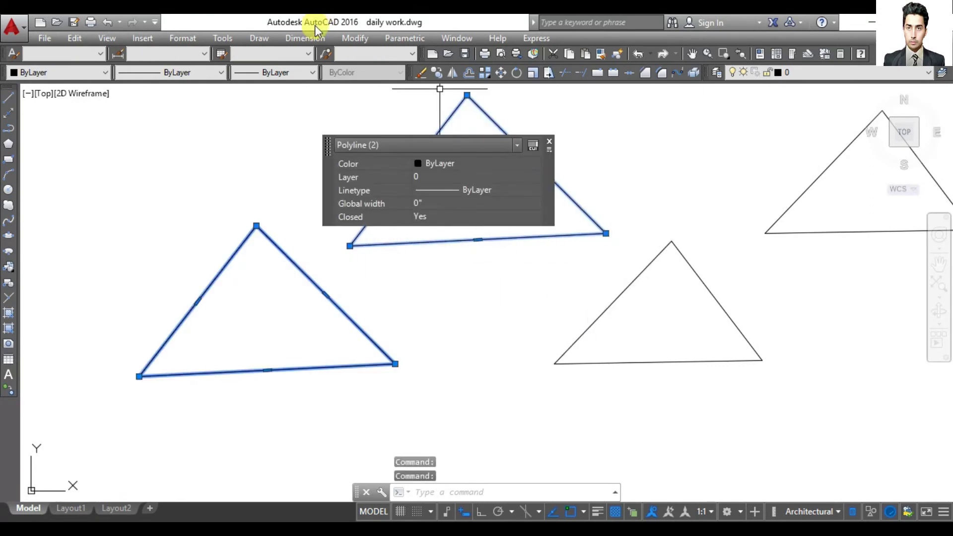
Start the Boundary command with its object type set to Region
left_click(259, 40)
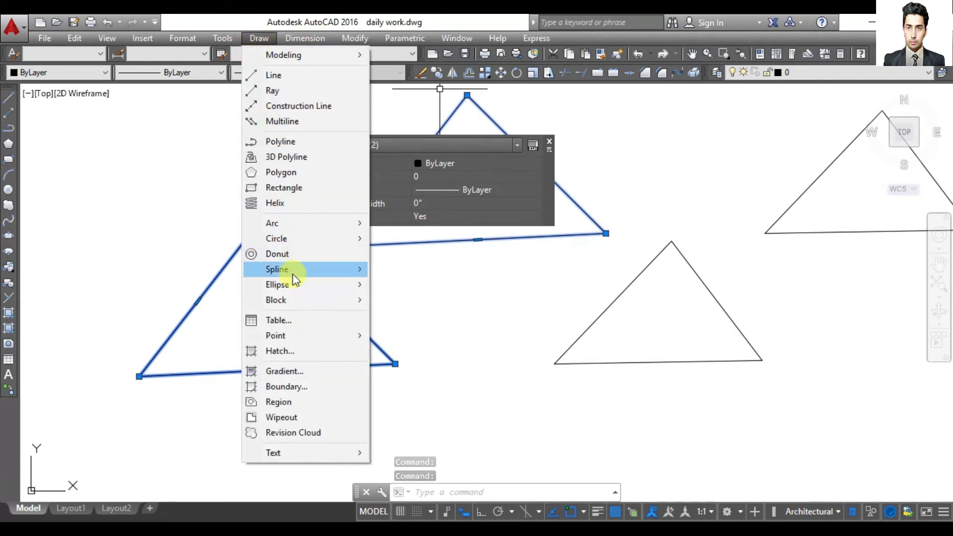
left_click(294, 386)
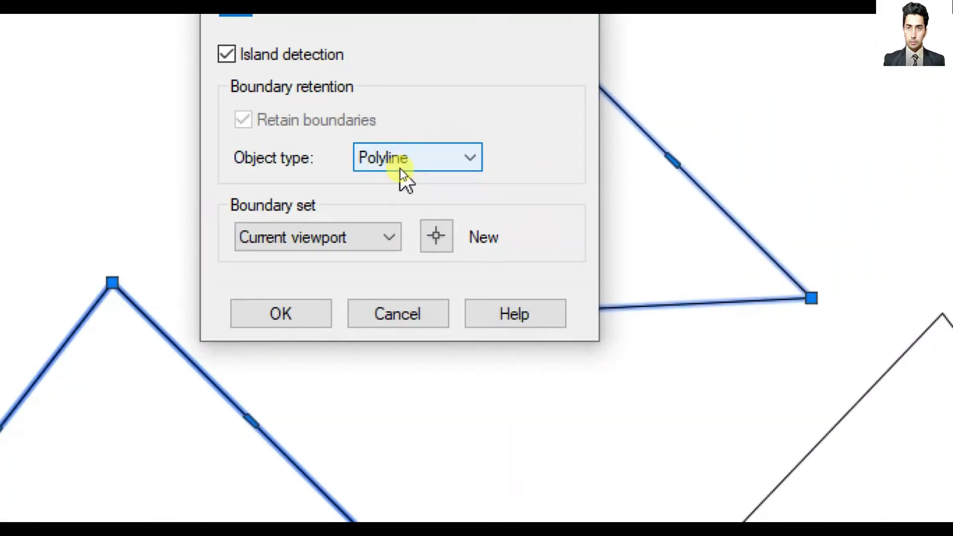
left_click(400, 168)
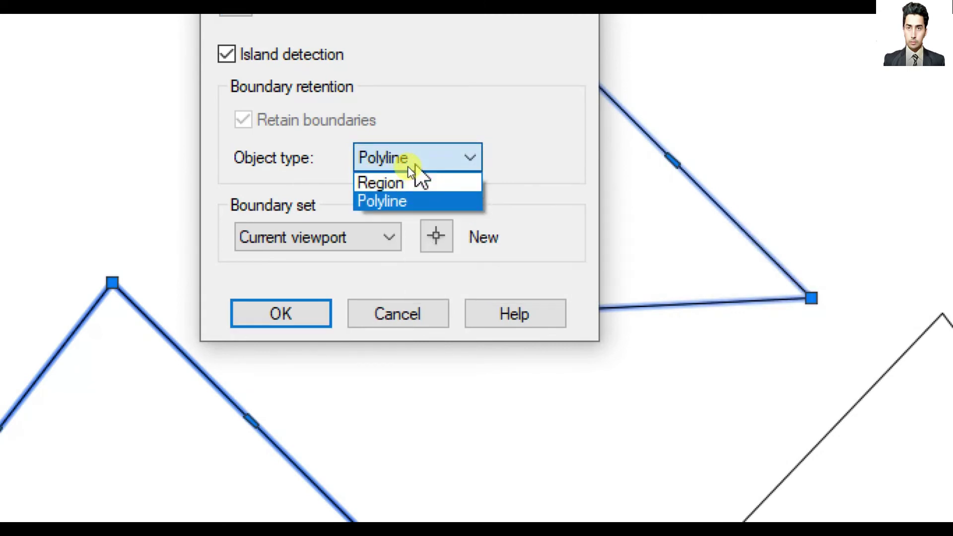
left_click(403, 184)
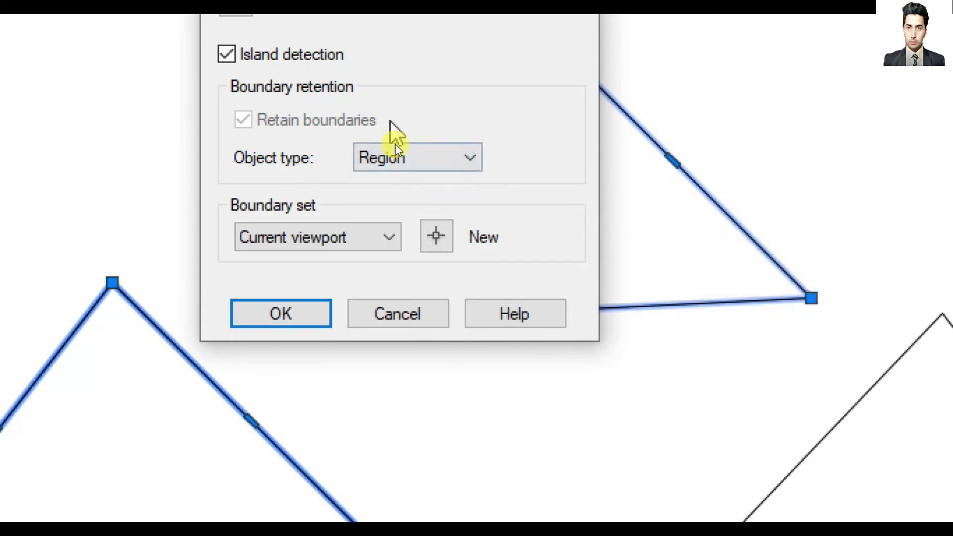
left_click(308, 335)
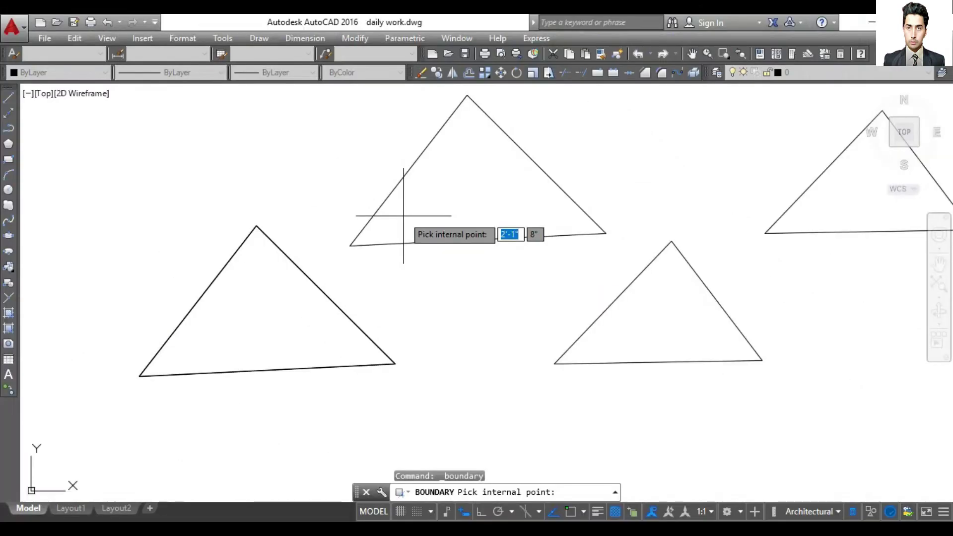
Pick internal points in the top, lower-left, lower-right and far-right triangles to create four regions
left_click(395, 187)
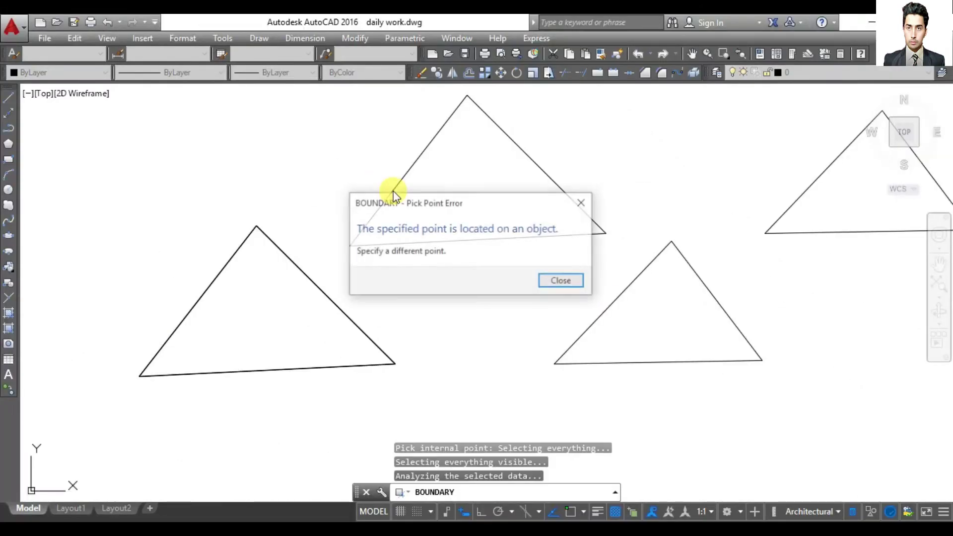
left_click(580, 204)
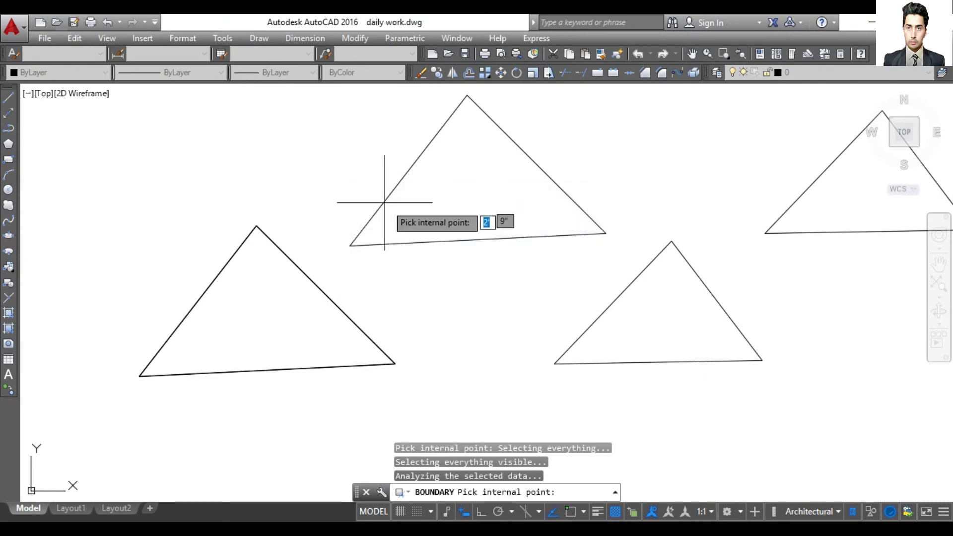
left_click(437, 202)
left_click(253, 300)
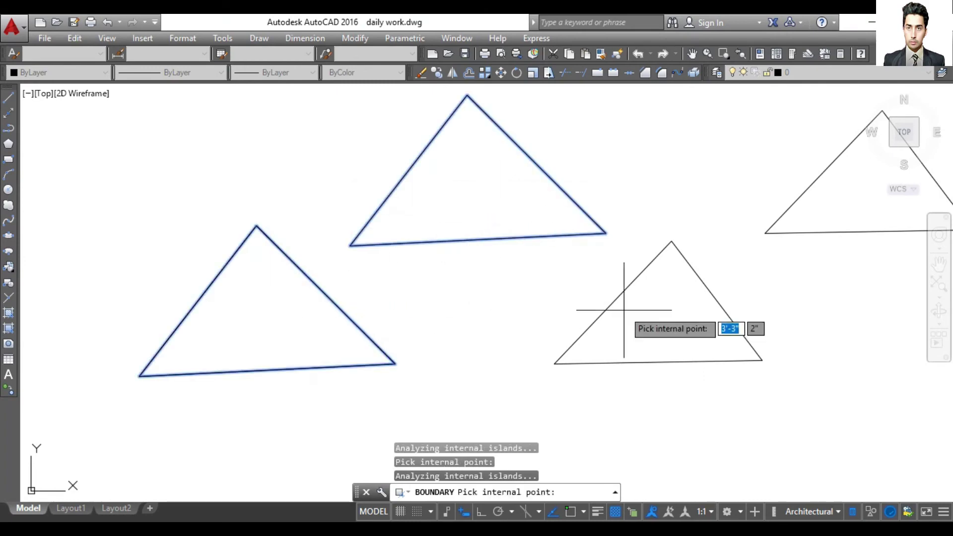
left_click(638, 318)
left_click(803, 204)
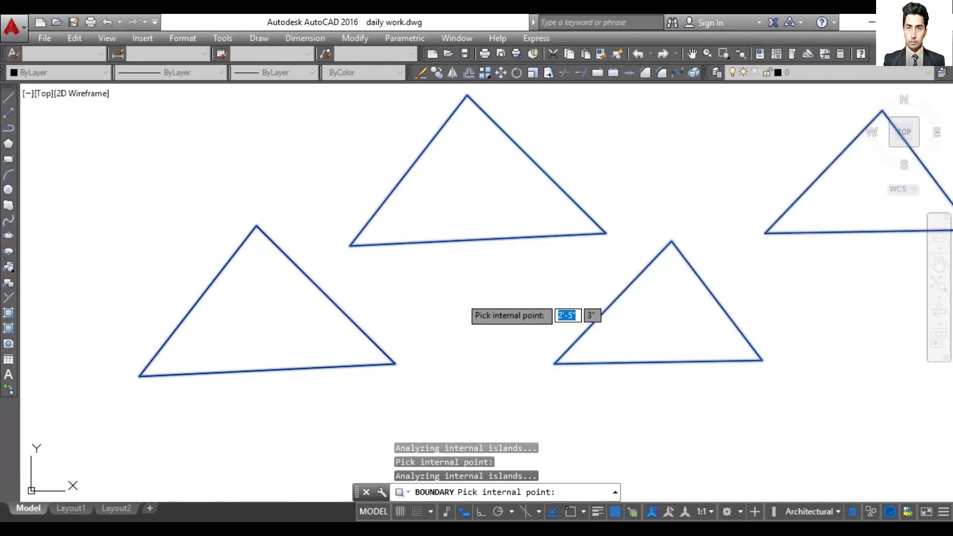
key("Return")
type("m")
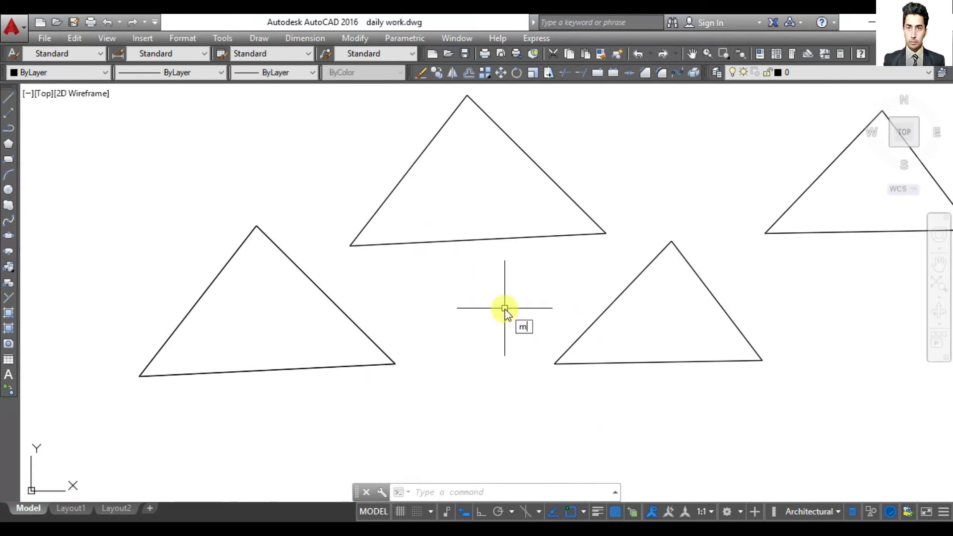
Run MASSPROP on the top, lower-left, lower-right and far-right triangle regions to show their properties
type("ass")
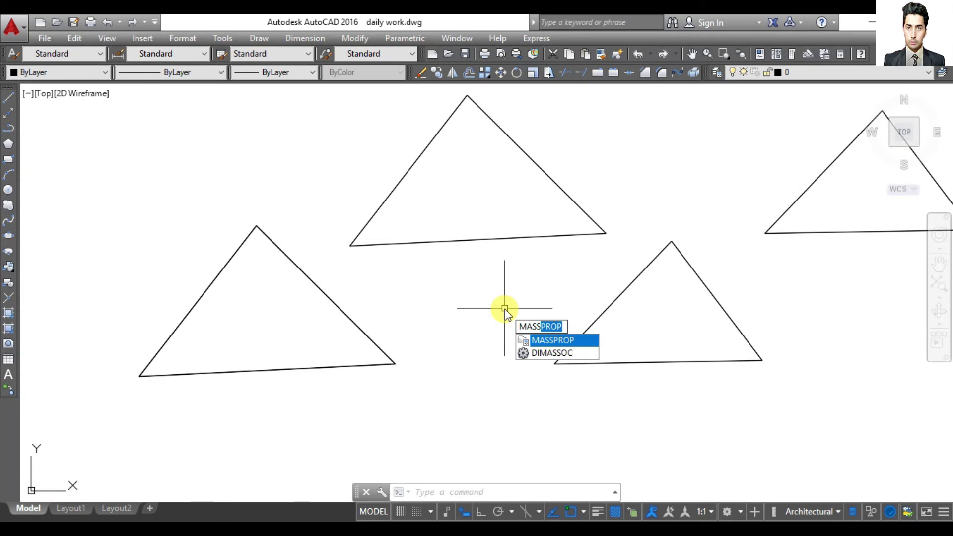
type("p")
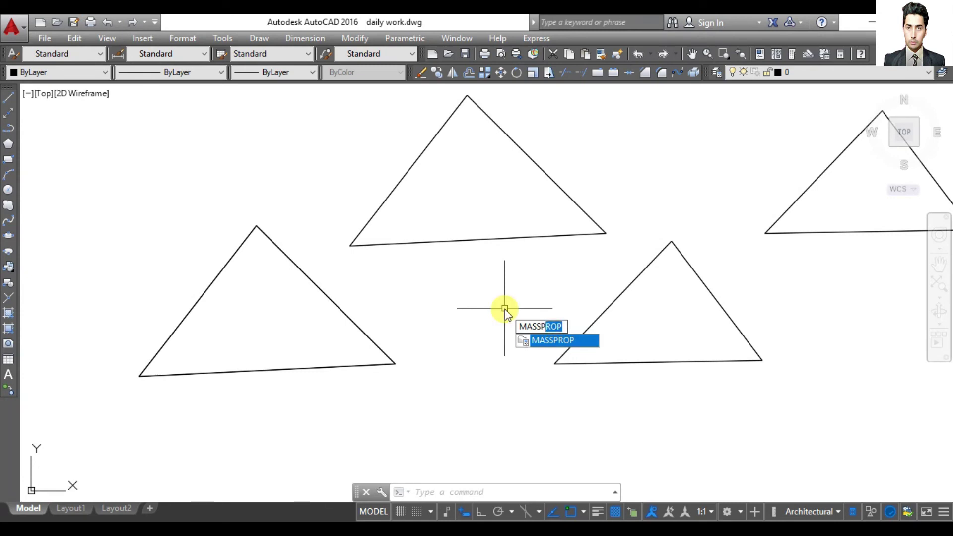
key("Return")
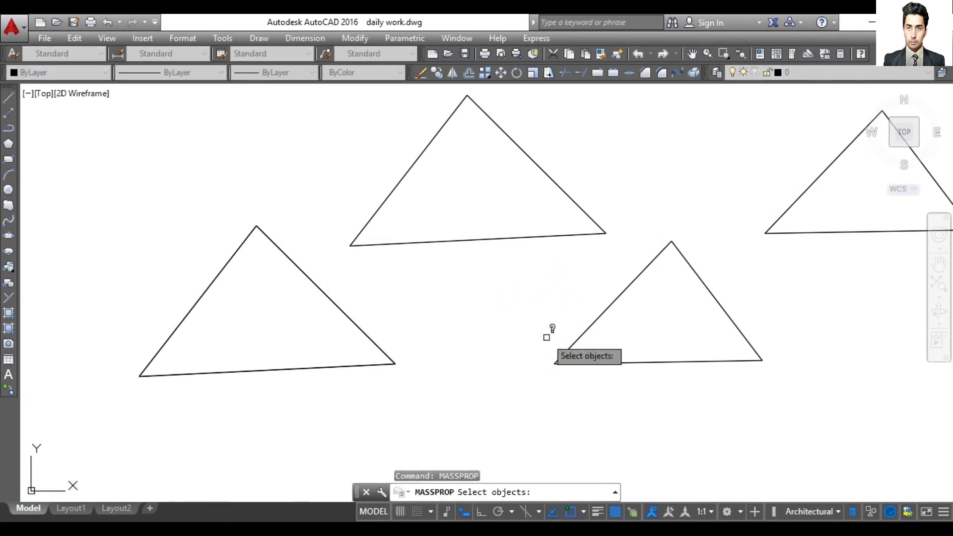
left_click(363, 232)
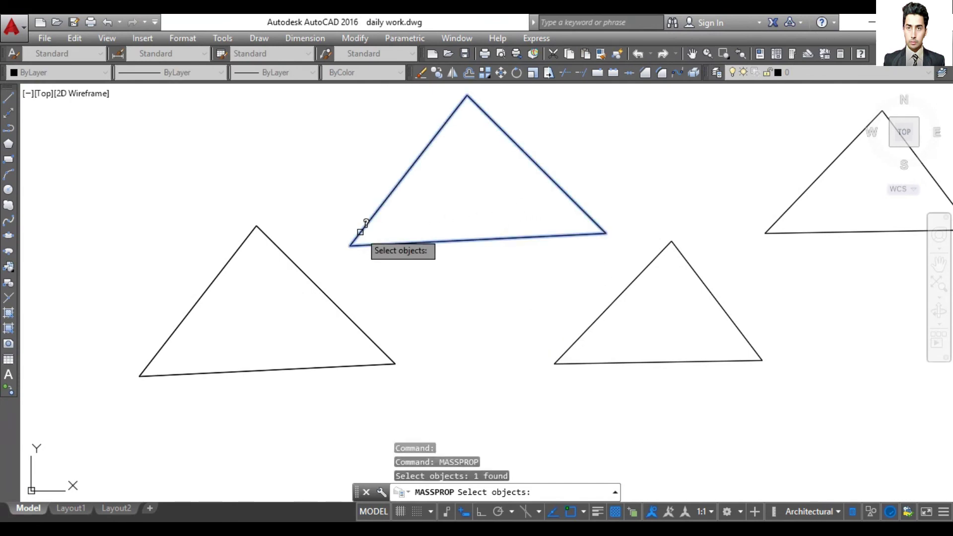
left_click(303, 269)
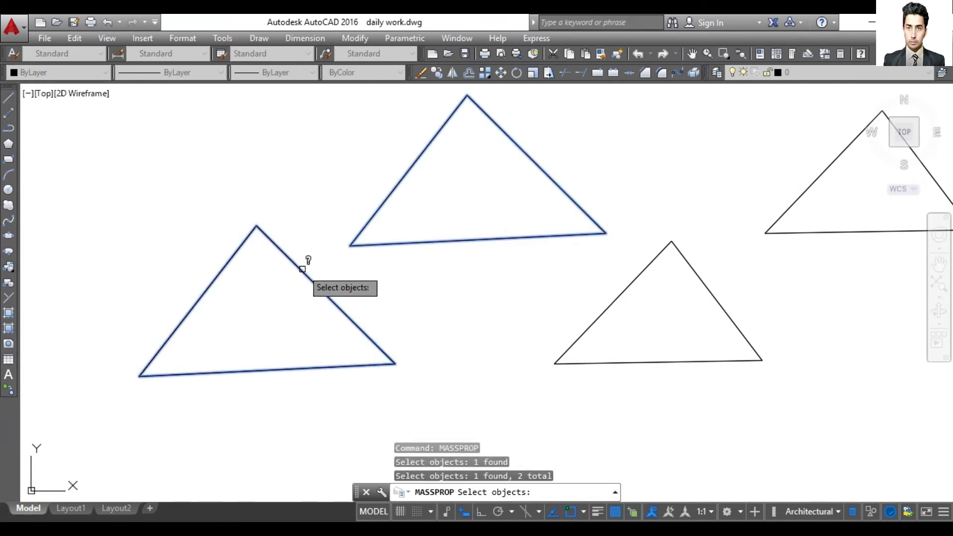
left_click(626, 292)
left_click(784, 212)
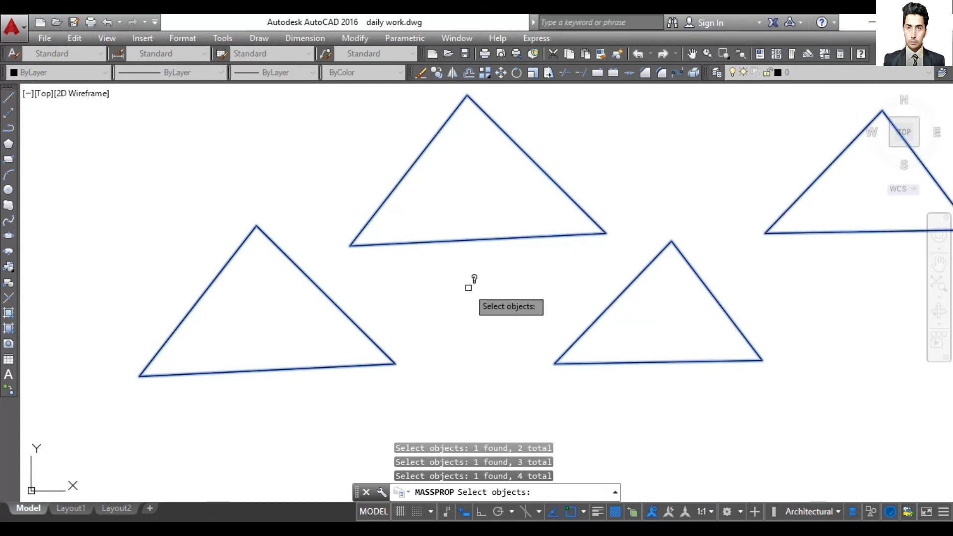
key("Return")
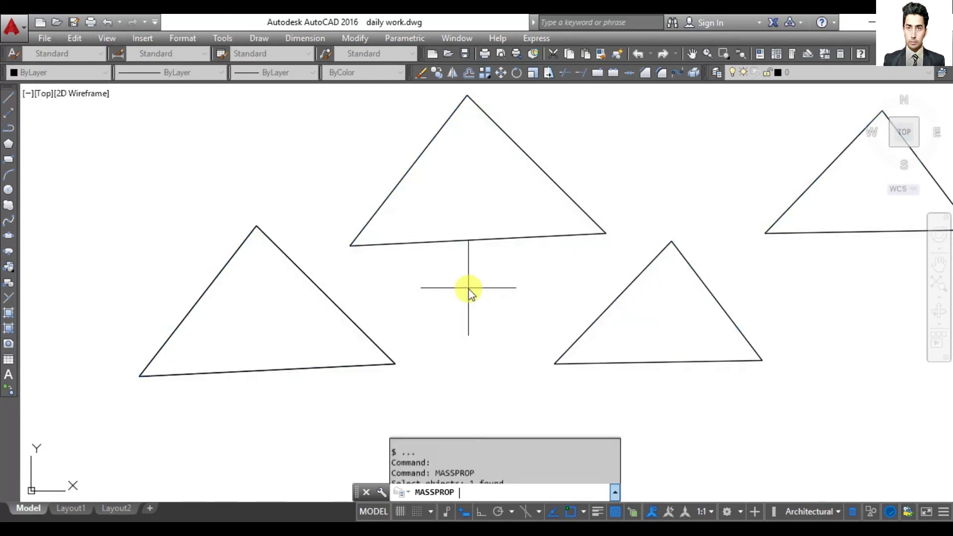